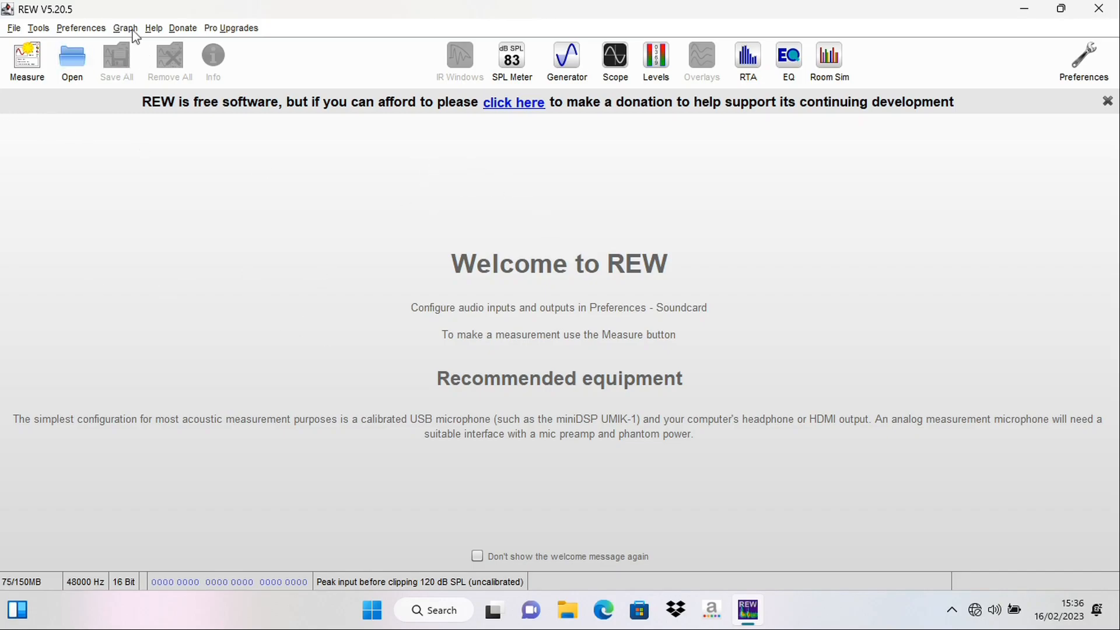
- Open the soundcard preferences and set the driver to ASIO with Focusrite USB ASIO as the device
click(1081, 63)
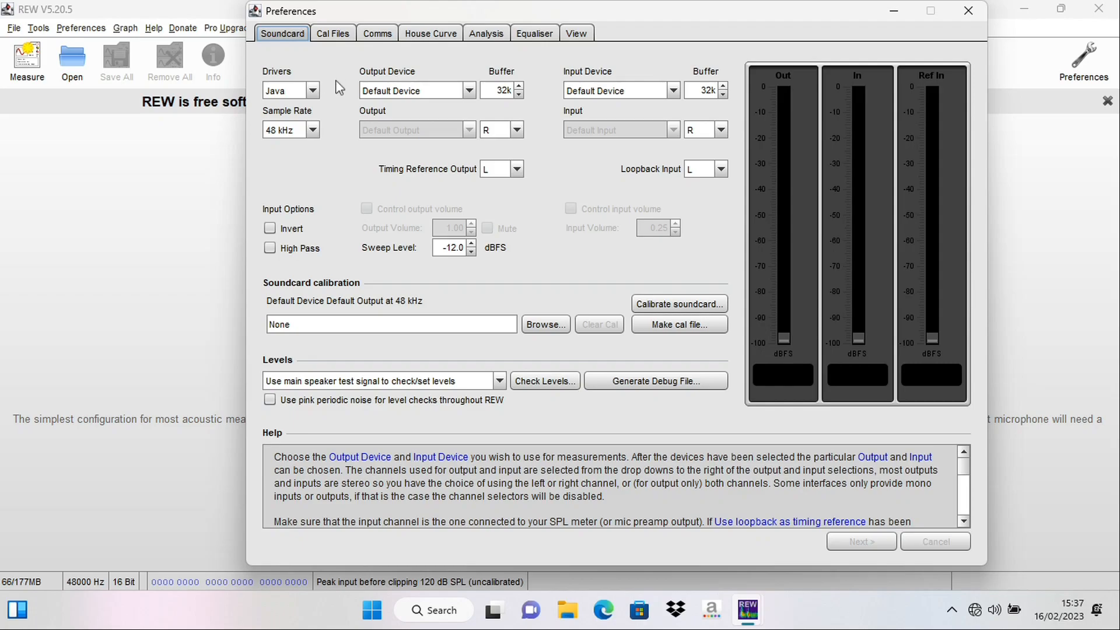
click(302, 92)
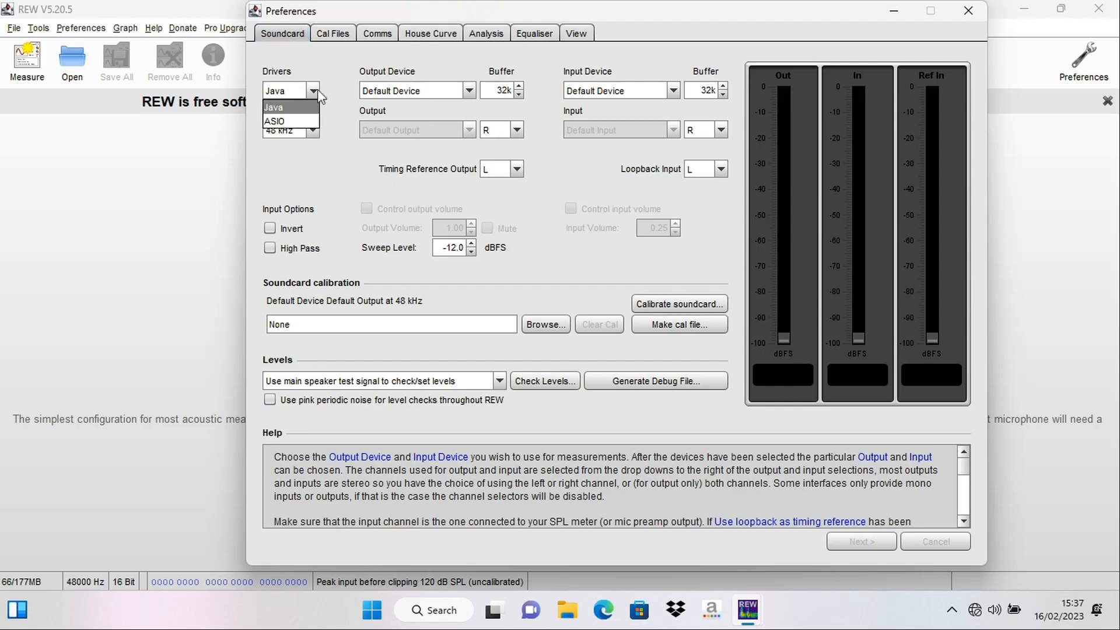
click(302, 123)
click(472, 92)
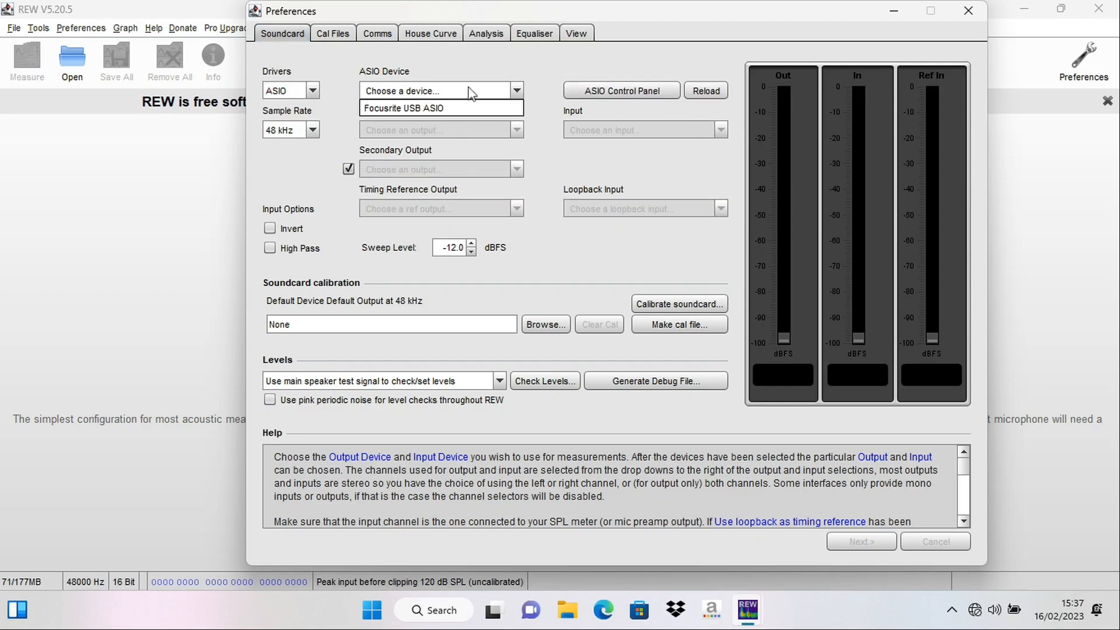
click(445, 107)
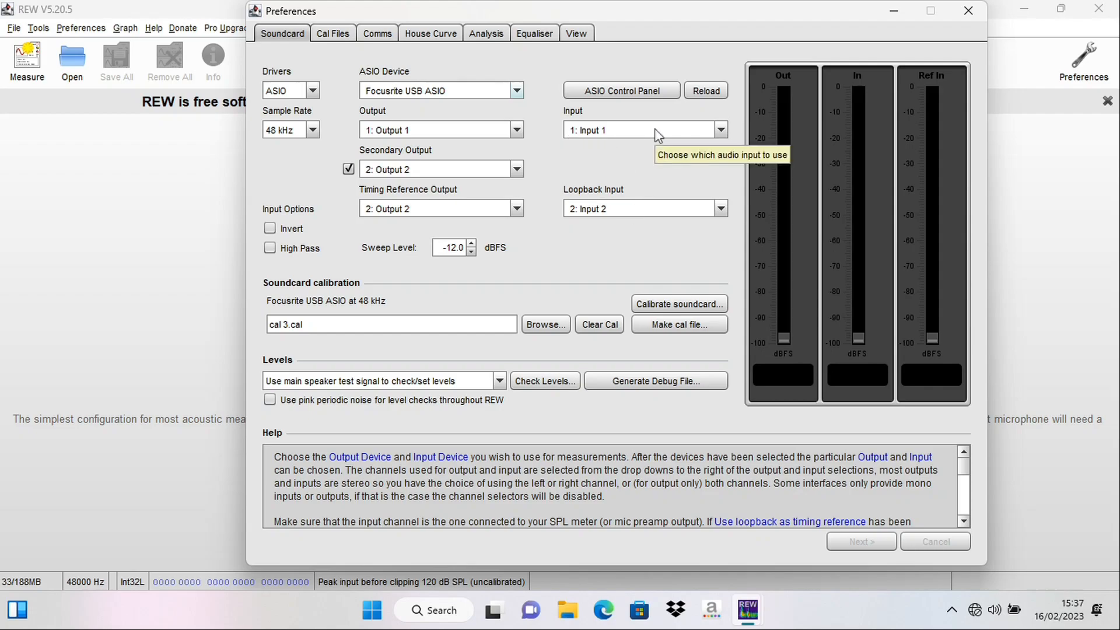
- Clear the loaded soundcard calibration file and run the soundcard loopback calibration through its 1 kHz level check and measurement
click(599, 323)
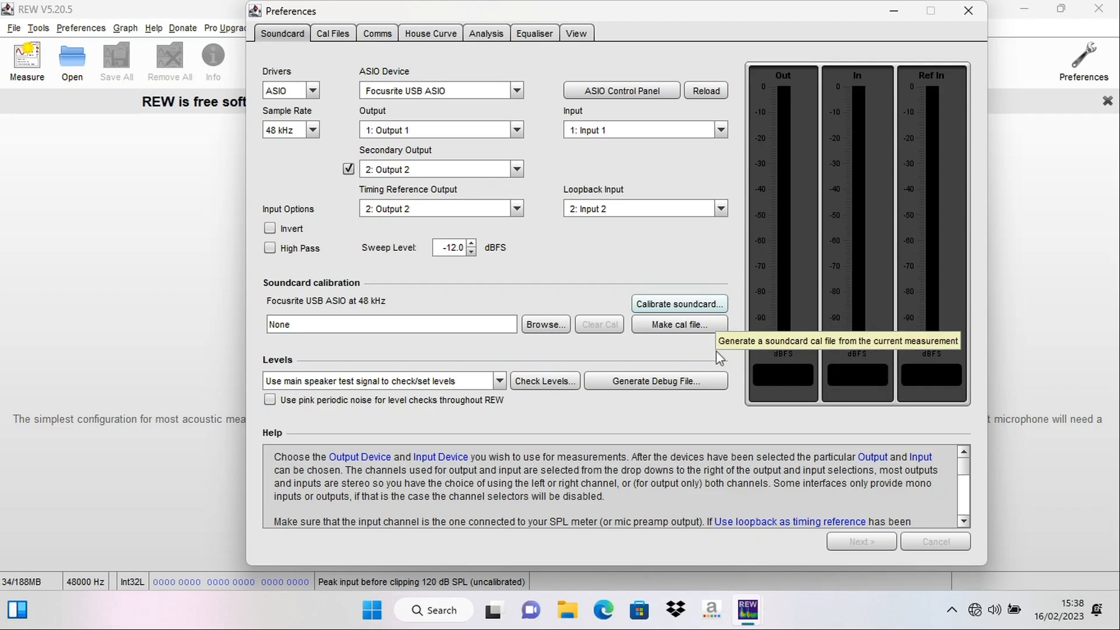
click(698, 306)
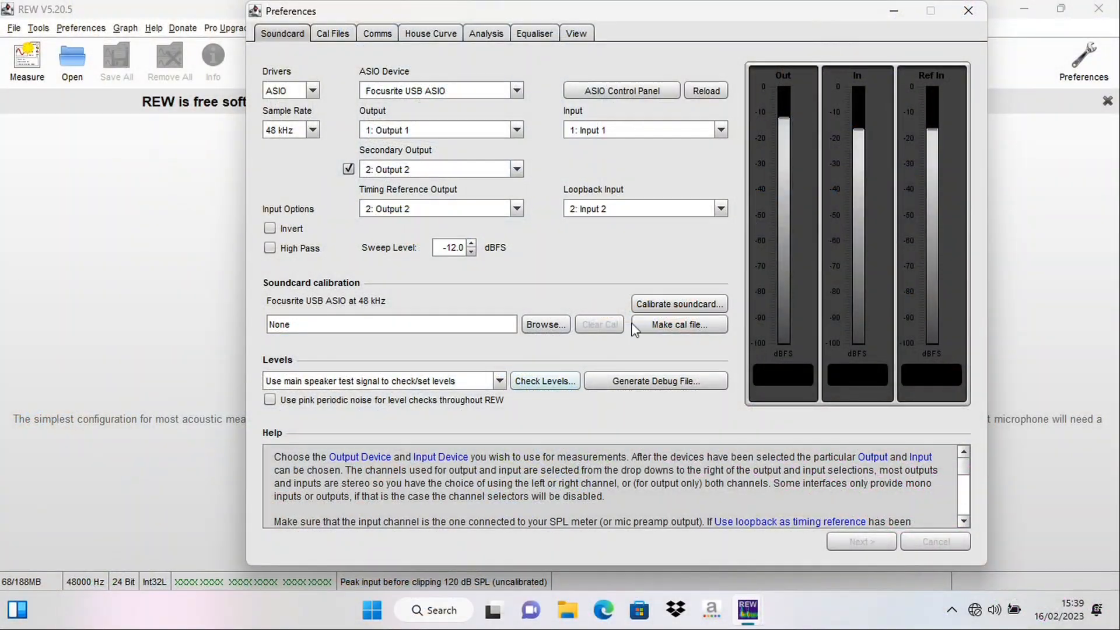
click(670, 307)
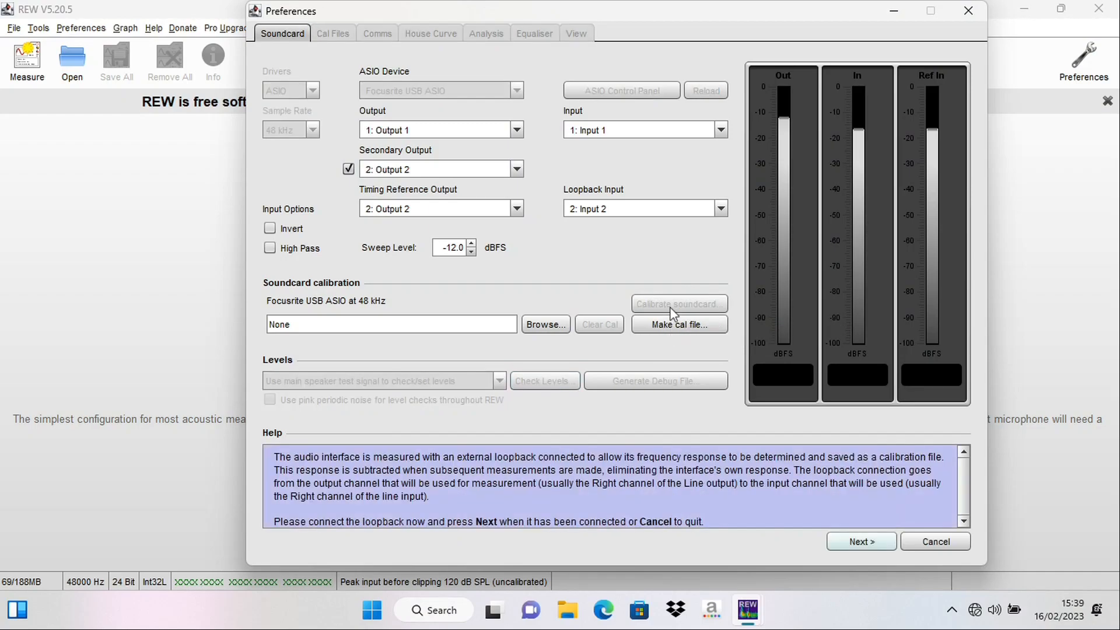
click(867, 538)
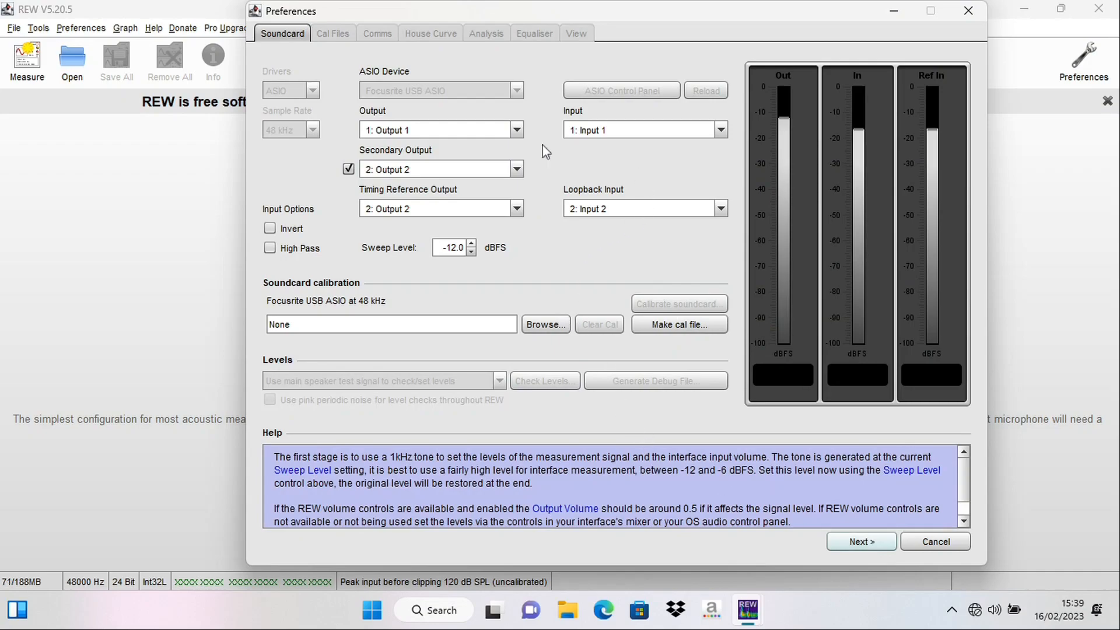
click(862, 544)
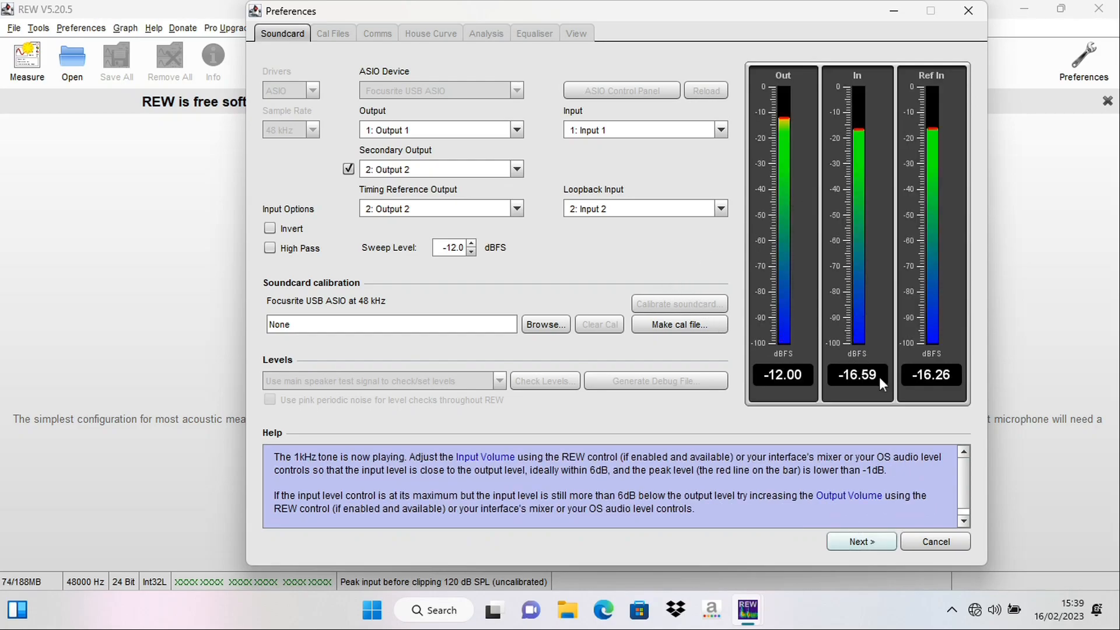
mouse_move(880, 377)
click(867, 543)
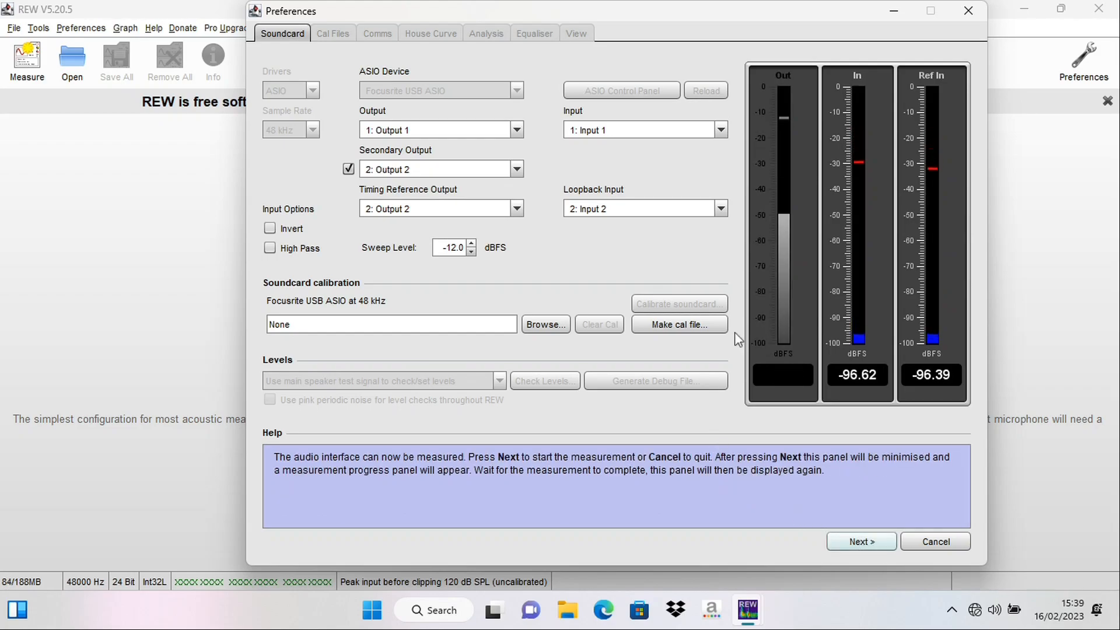
click(867, 540)
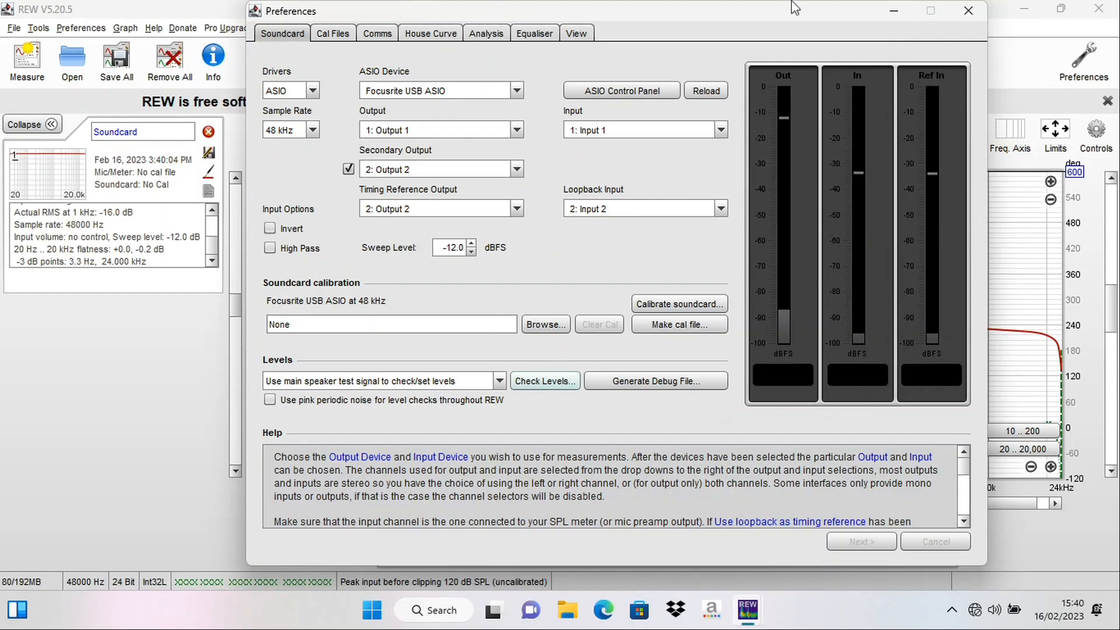
- Close the preferences and inspect the soundcard's measured response at about 20 Hz and 110 Hz
drag(785, 15, 787, 51)
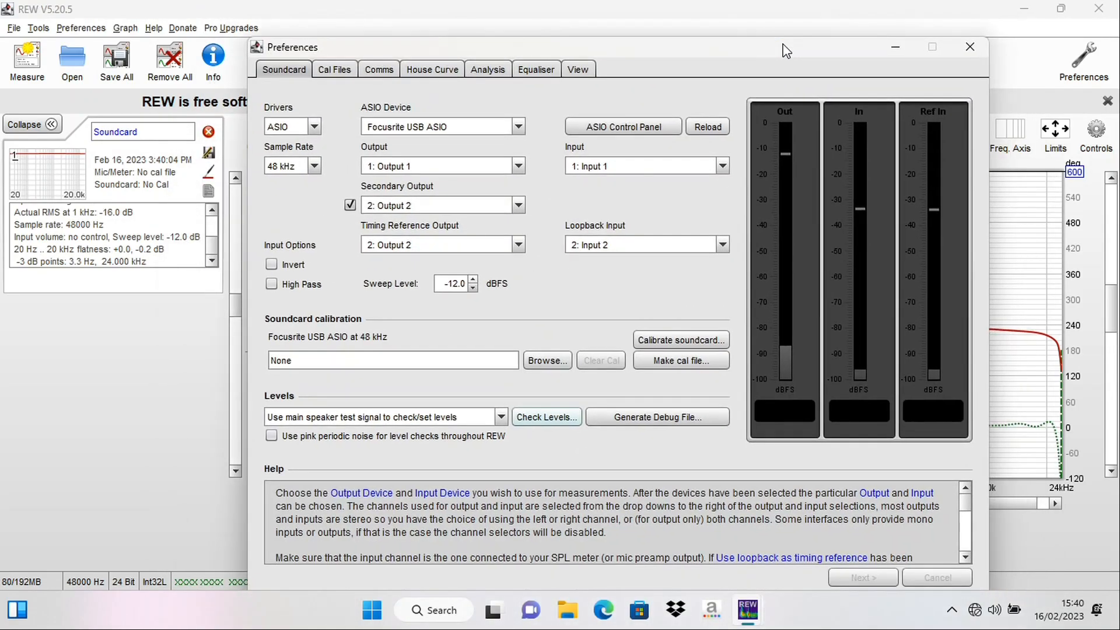
click(970, 47)
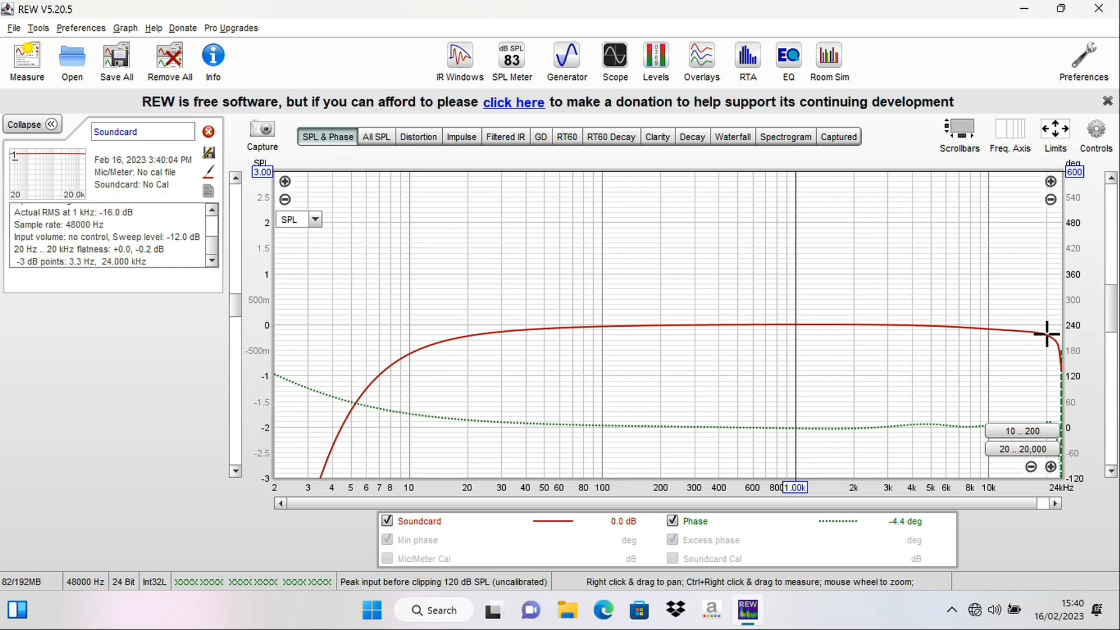
click(468, 335)
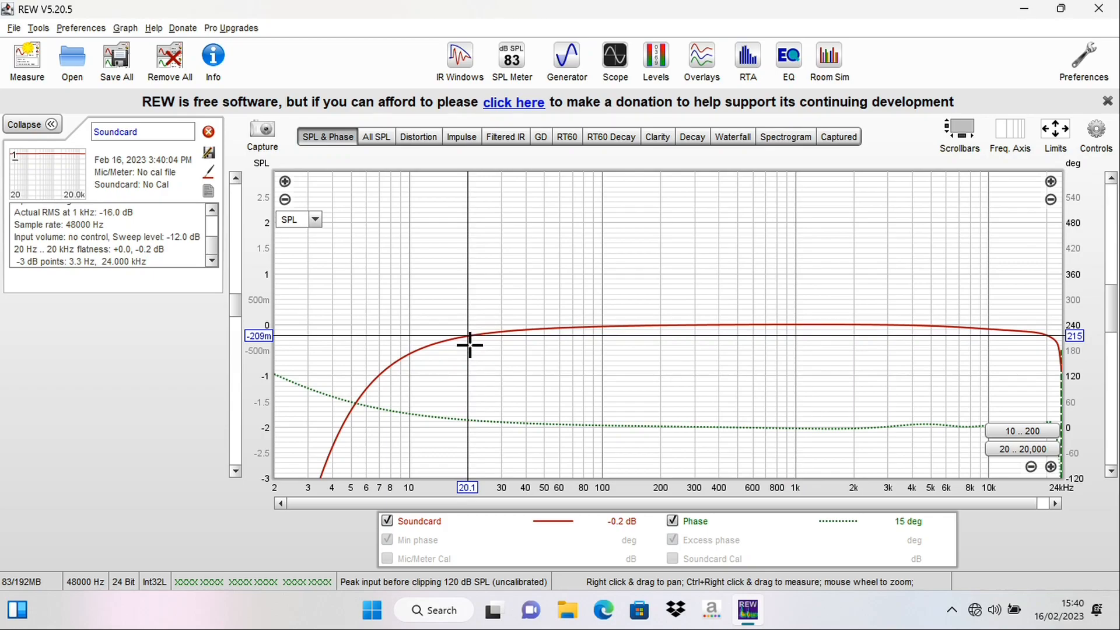
click(610, 325)
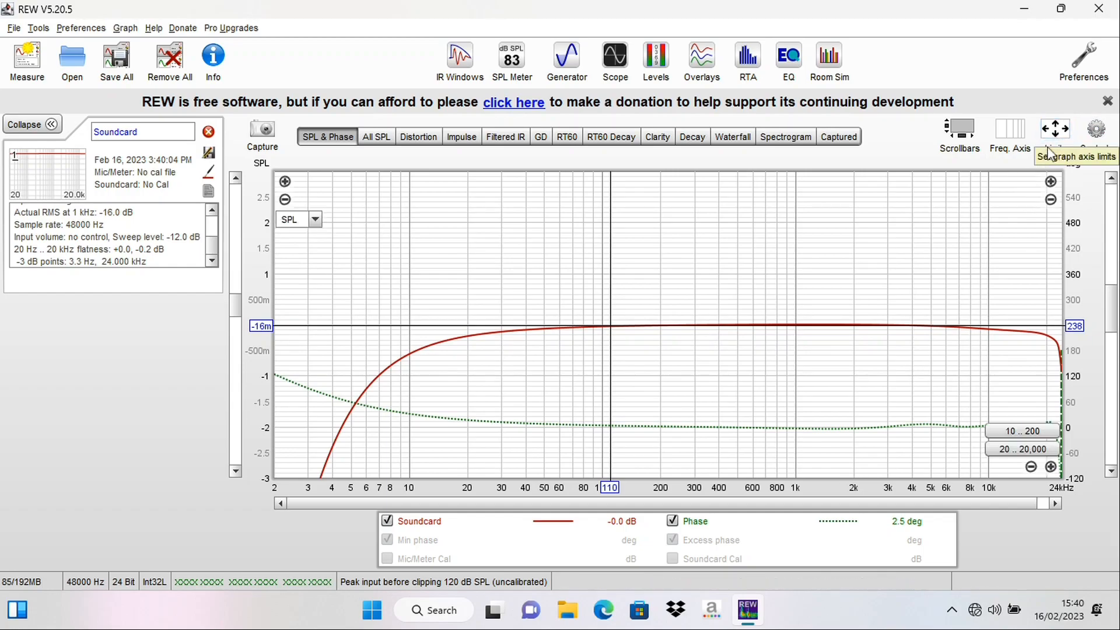
- Apply graph limits of 20 to 20,000 Hz and 45 to 105 dB, keeping SPL as the vertical axis unit
click(1055, 131)
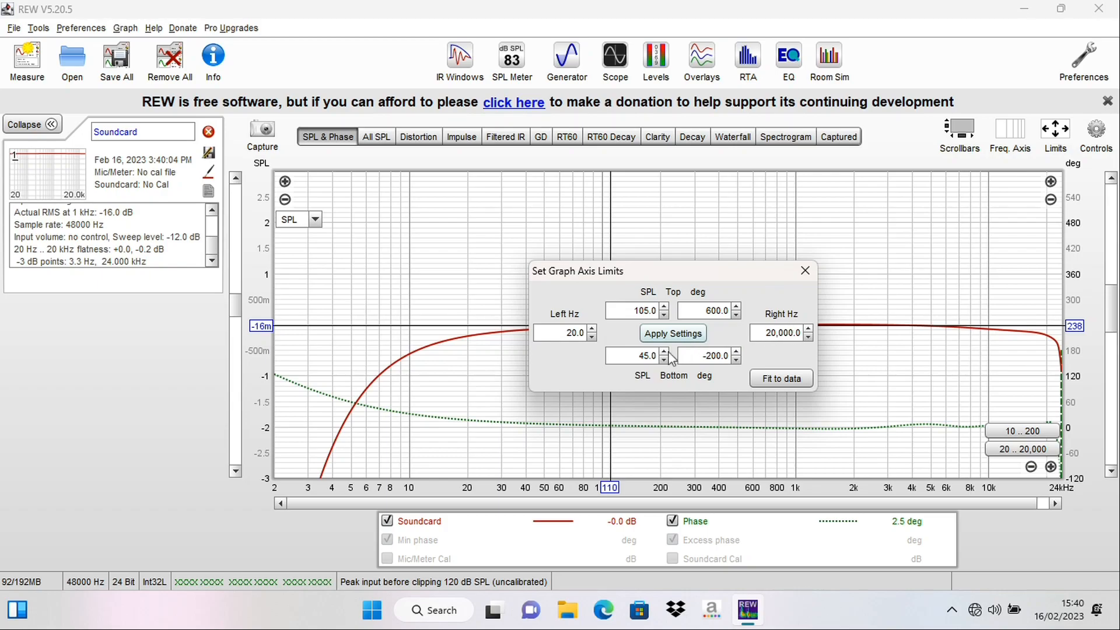
click(677, 335)
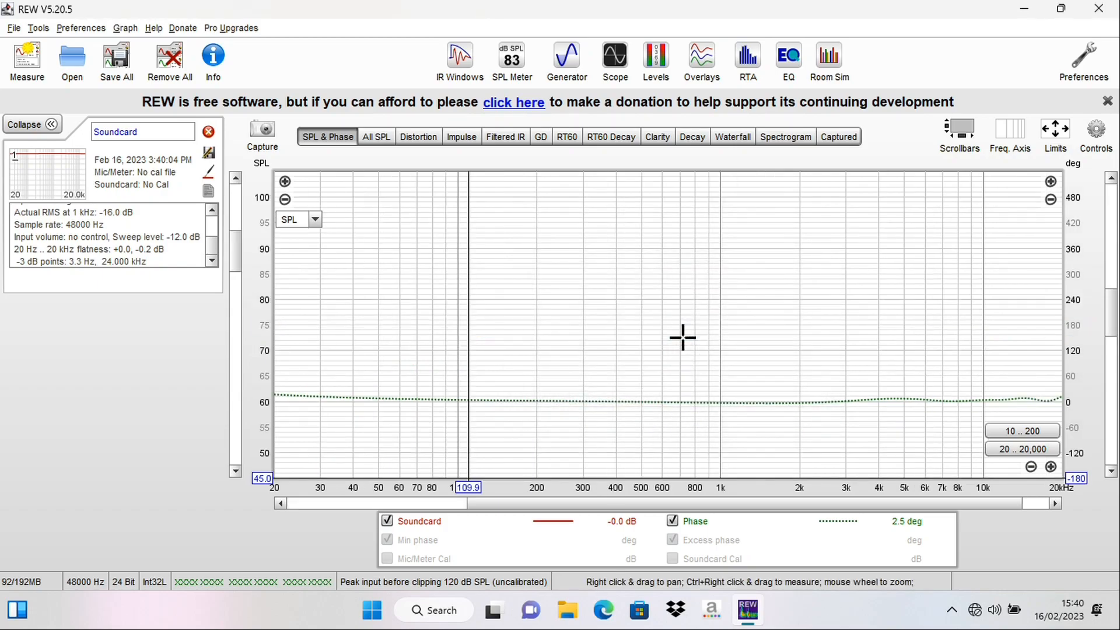
click(315, 219)
click(295, 237)
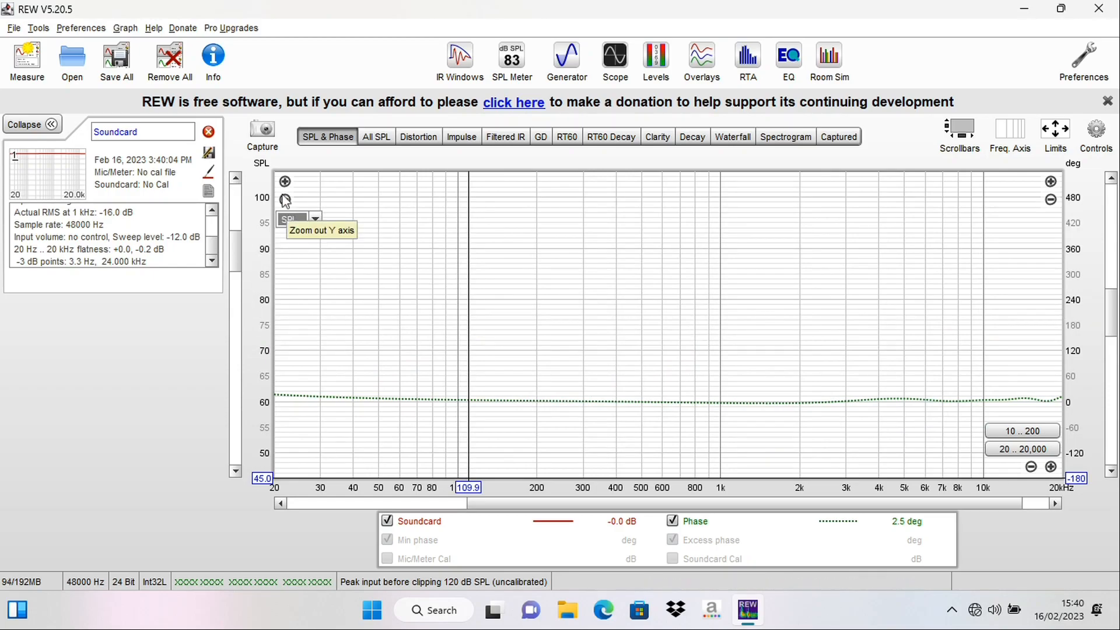
- Rescale the SPL axis to range from below -100 dB to above 100 dB around the soundcard trace
click(286, 201)
click(286, 182)
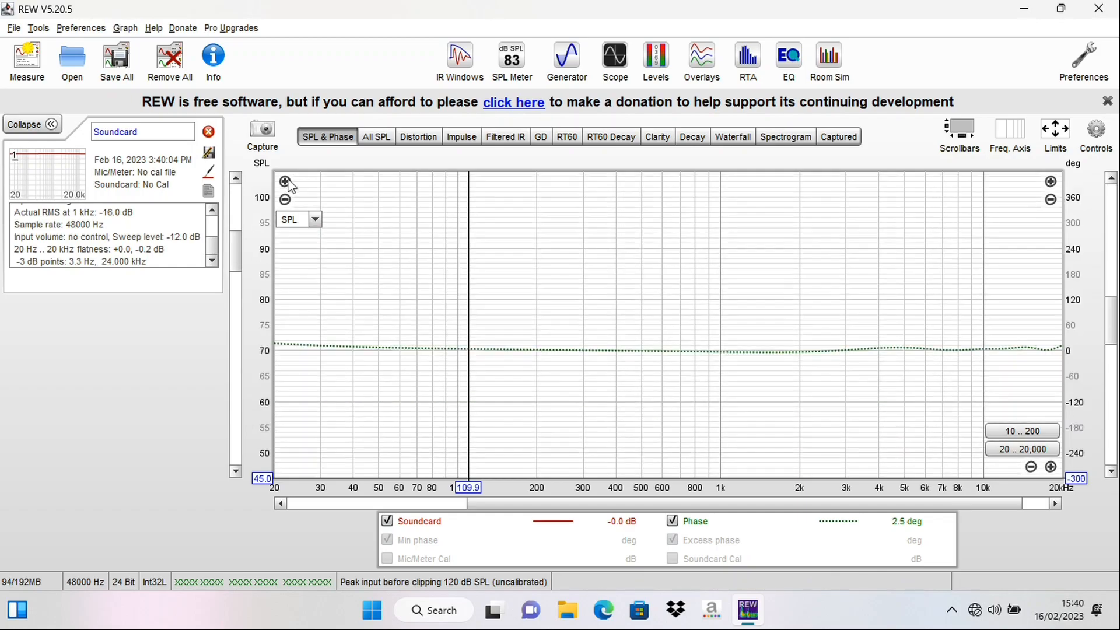
click(286, 182)
click(286, 200)
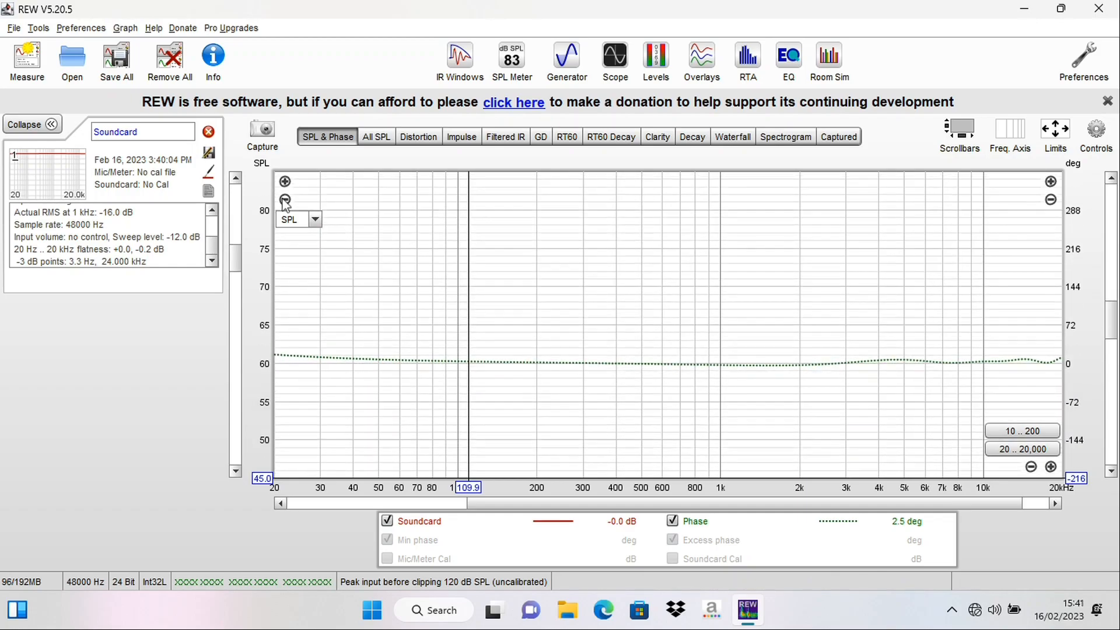
click(285, 200)
click(286, 201)
click(286, 200)
click(286, 200)
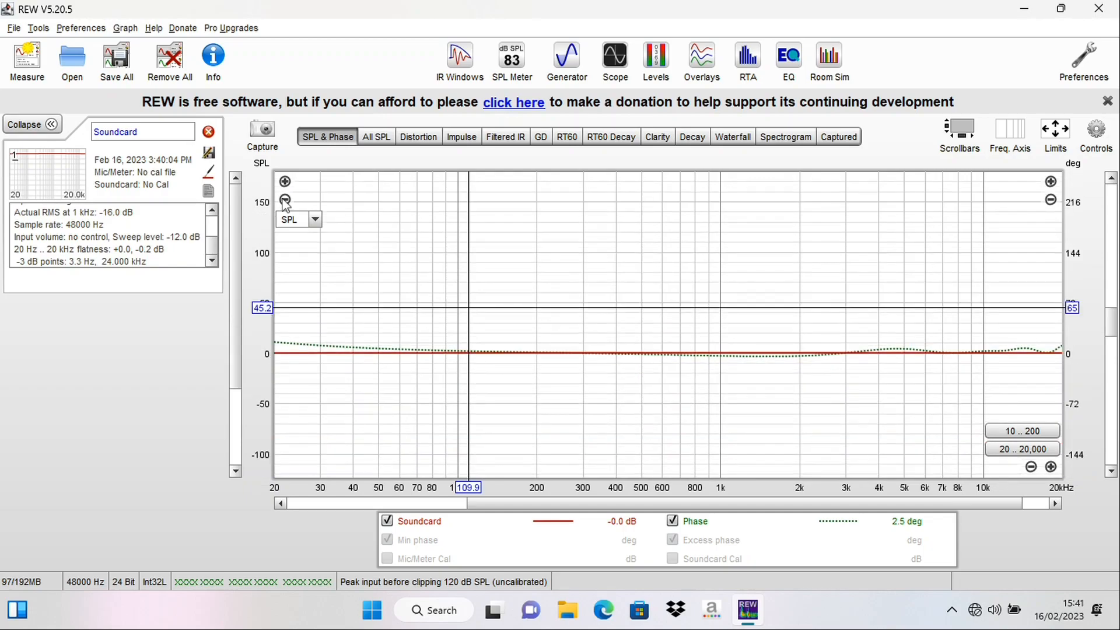
click(286, 182)
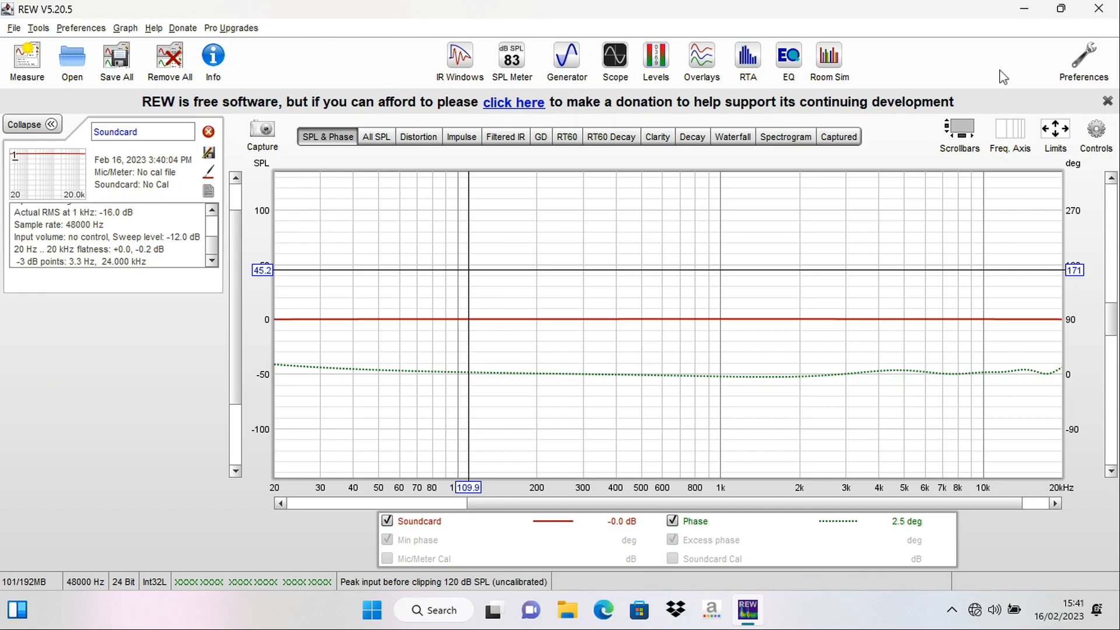
- Make a soundcard calibration file from the measurement with the note "cal 4" and save it as cal 4 in Documents
click(1084, 59)
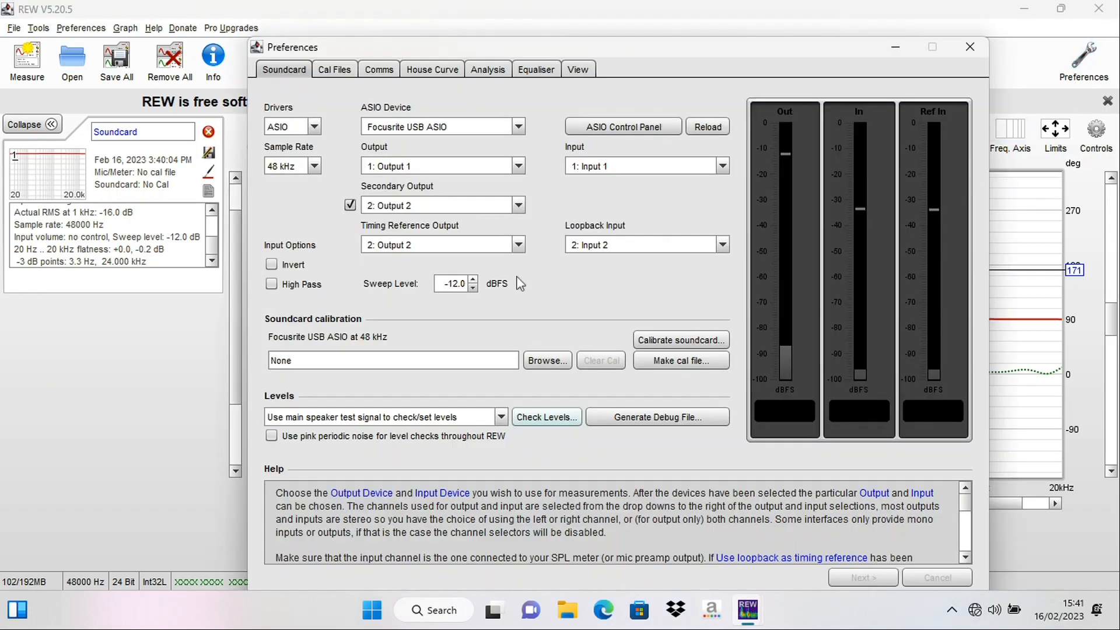
click(678, 362)
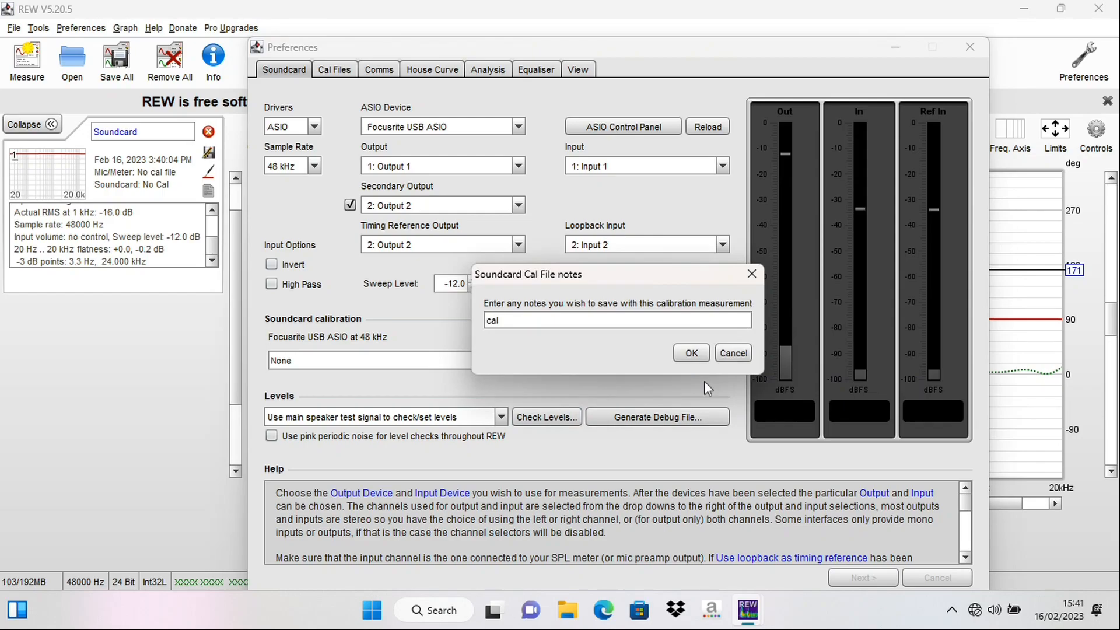
text(cal 4)
click(692, 353)
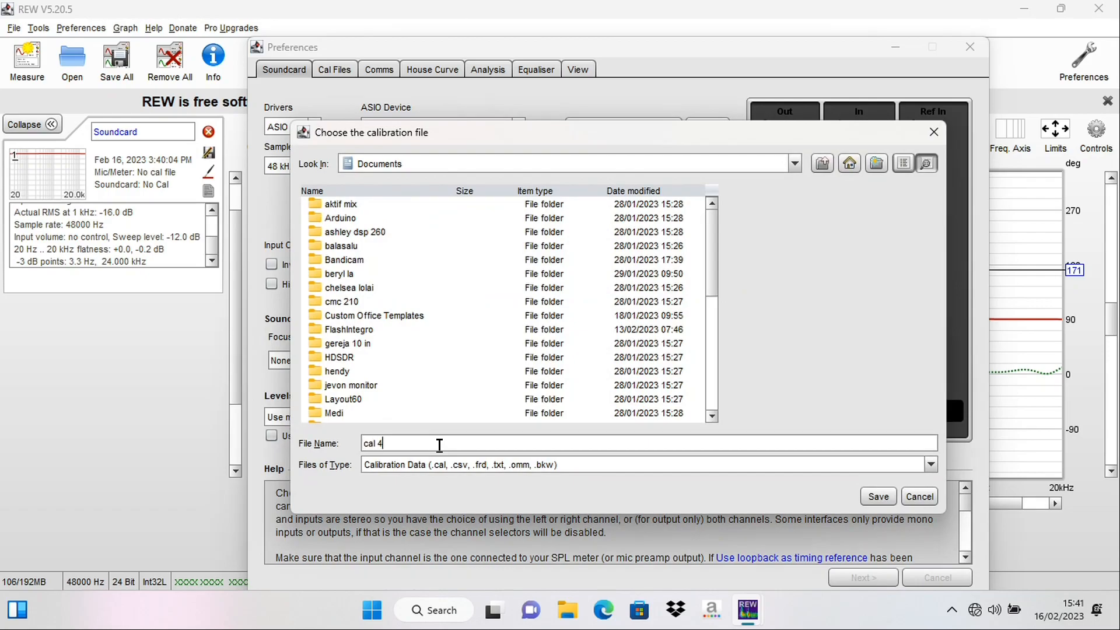
click(879, 496)
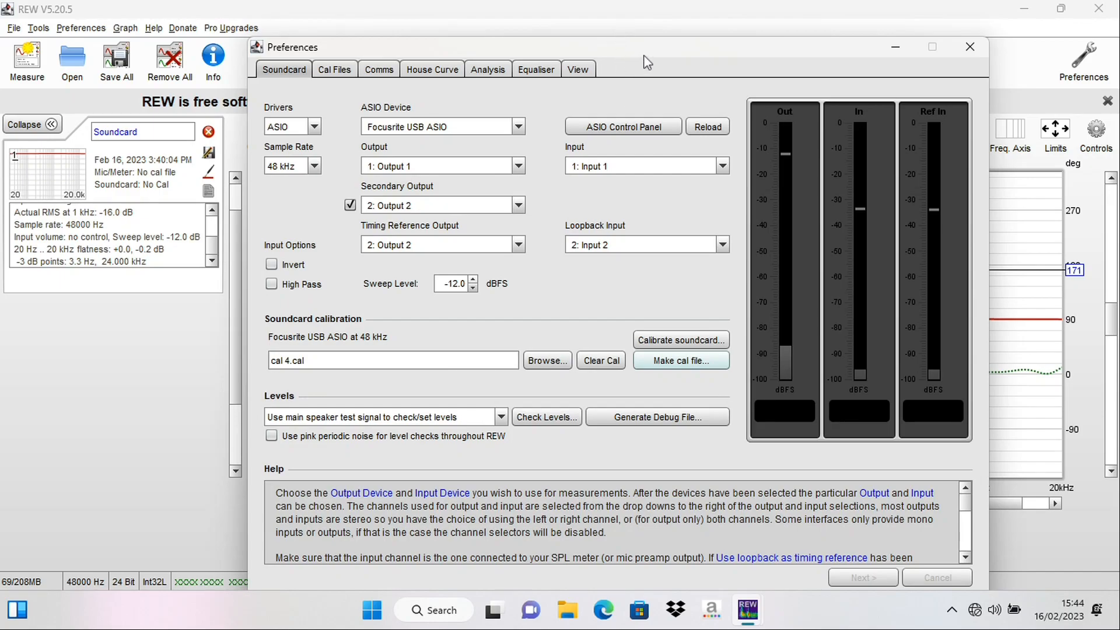
- Check the Cal Files and Soundcard pages of the preferences, and close the preferences
drag(643, 55, 666, 41)
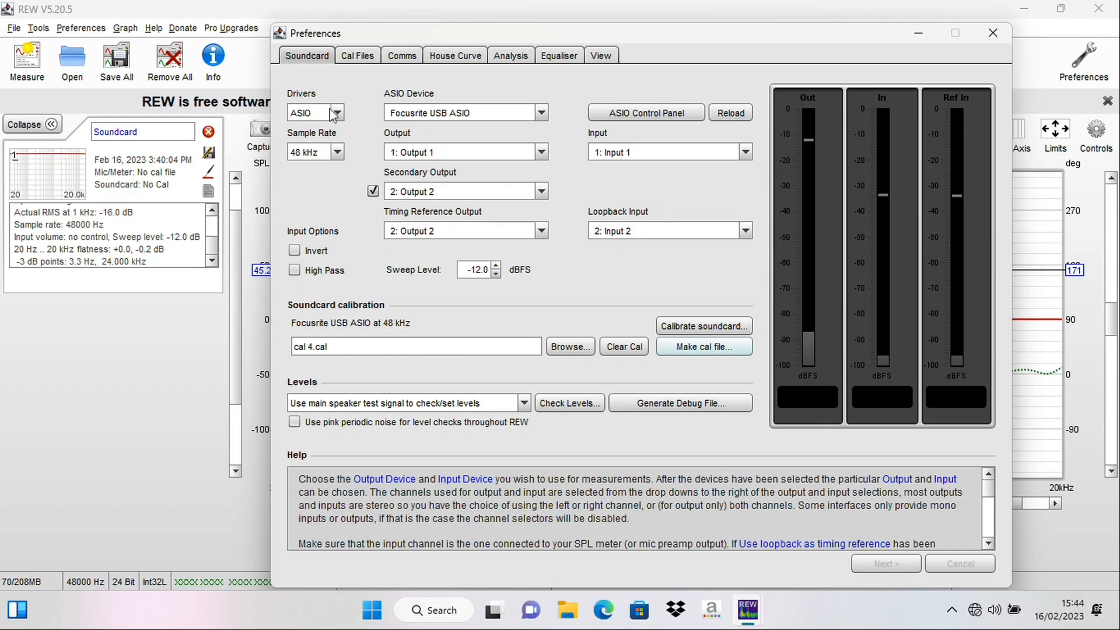
click(369, 56)
click(313, 58)
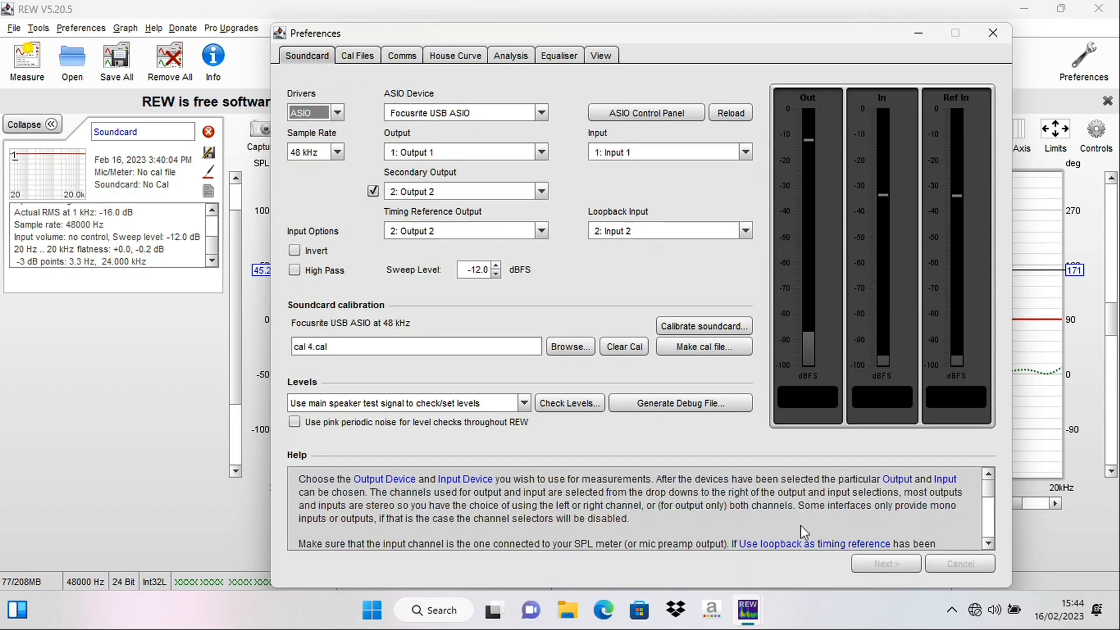
drag(791, 46, 744, 34)
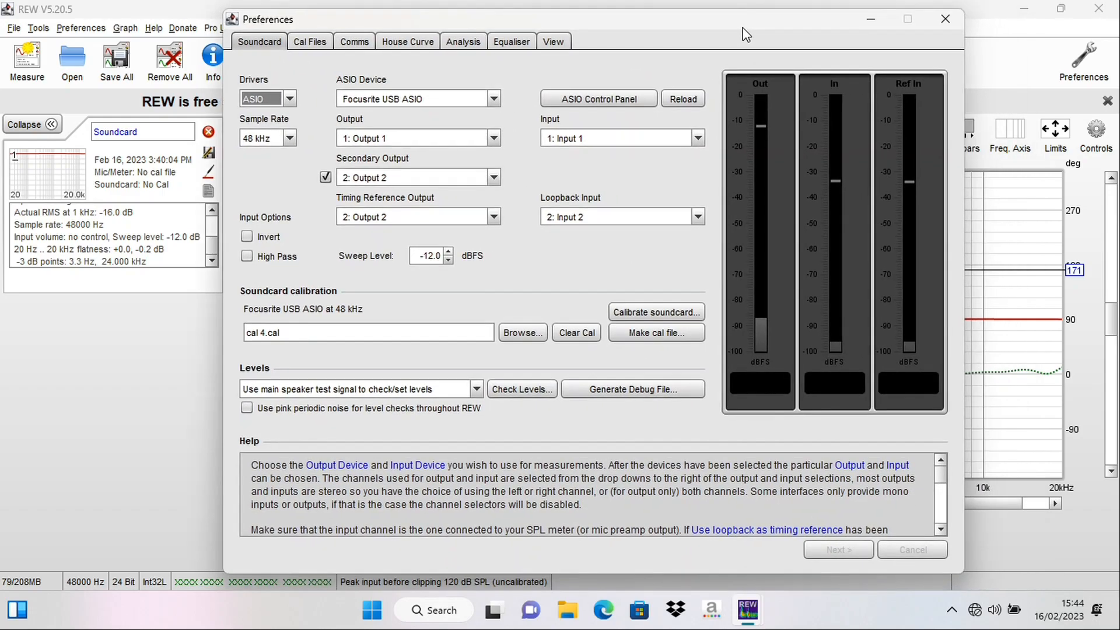
click(946, 19)
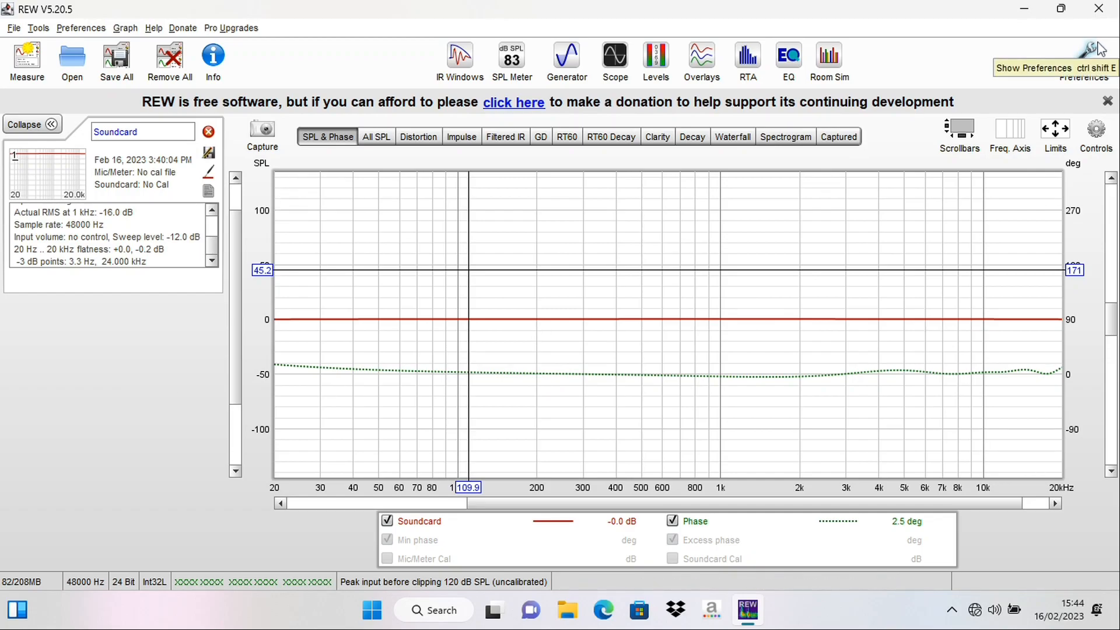
- Start a new measurement without calibrating the SPL reading, and set the measurement type to Impedance
click(27, 58)
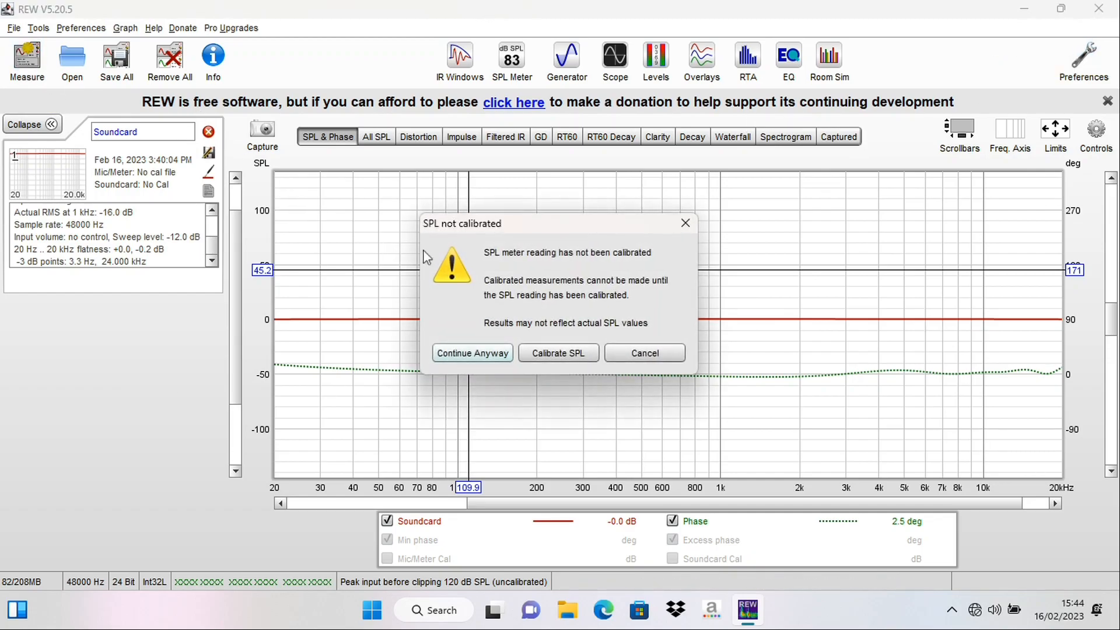
click(474, 354)
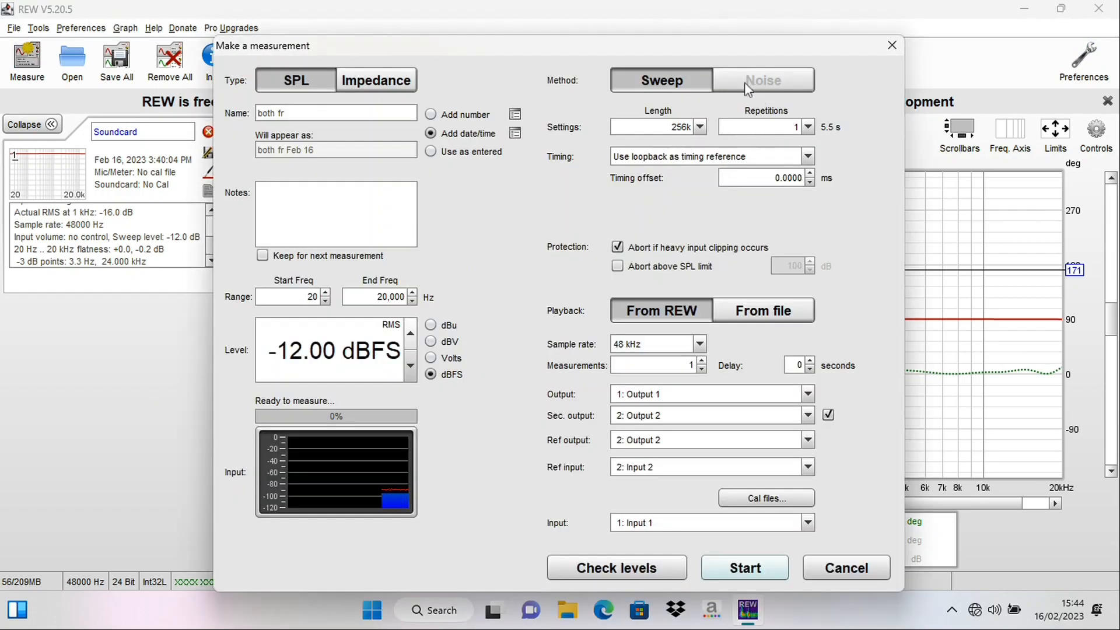
click(360, 87)
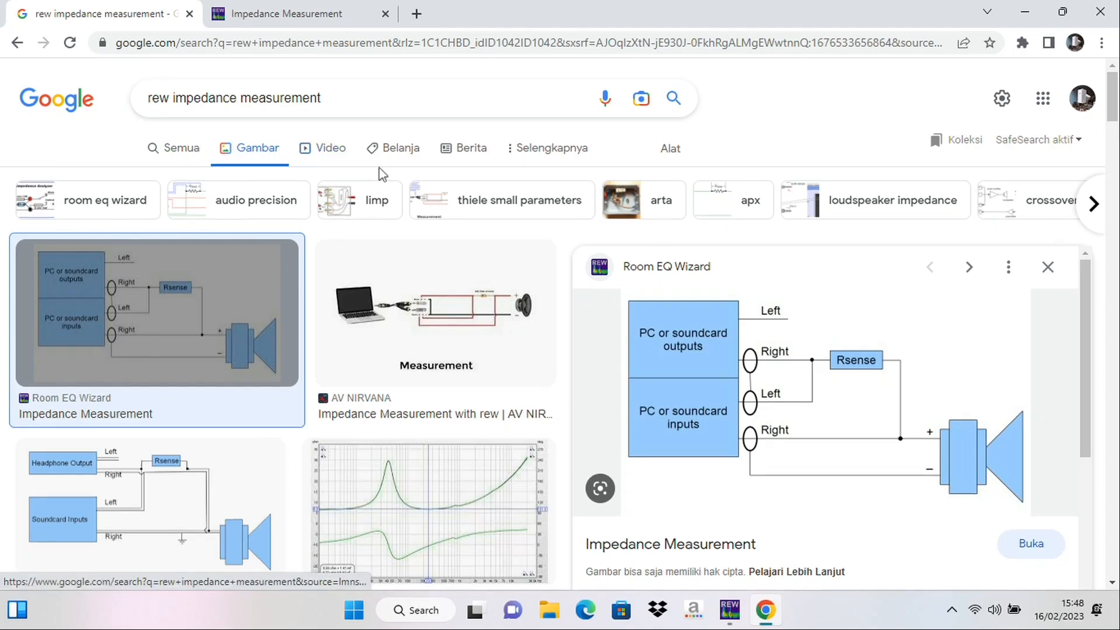
- Switch to the REW Impedance Measurement help page in Chrome and examine the sense resistor wiring diagram and notes
click(315, 14)
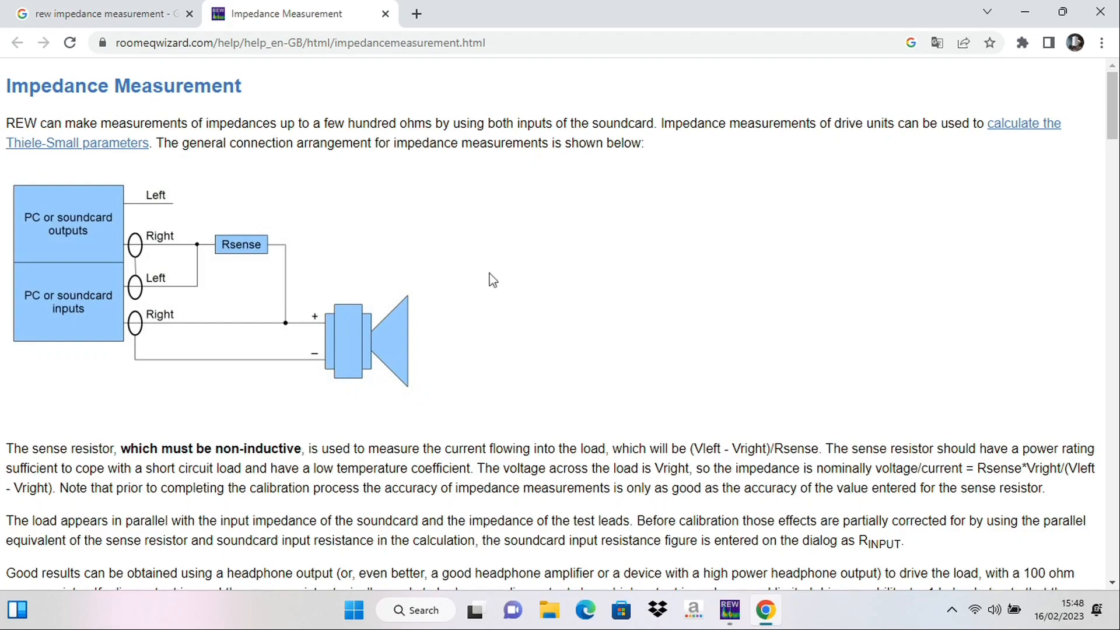
scroll(471, 269, down, 1)
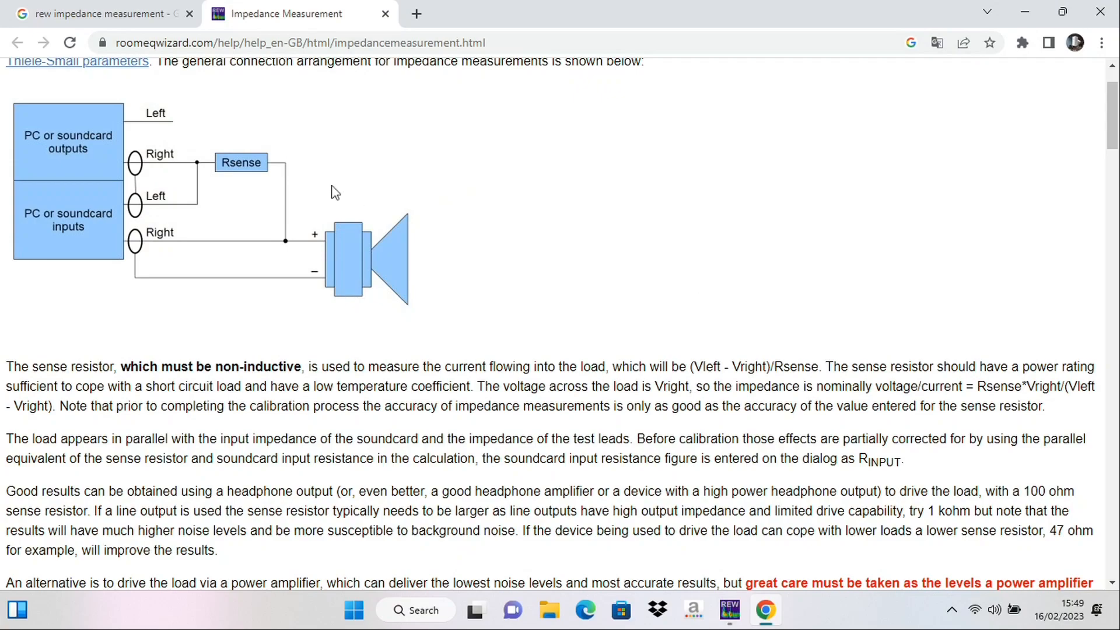
- Read the help page's guidance on sense resistor values, soundcard input choice and channel gain matching, and compare it with the wiring diagram
scroll(336, 189, down, 5)
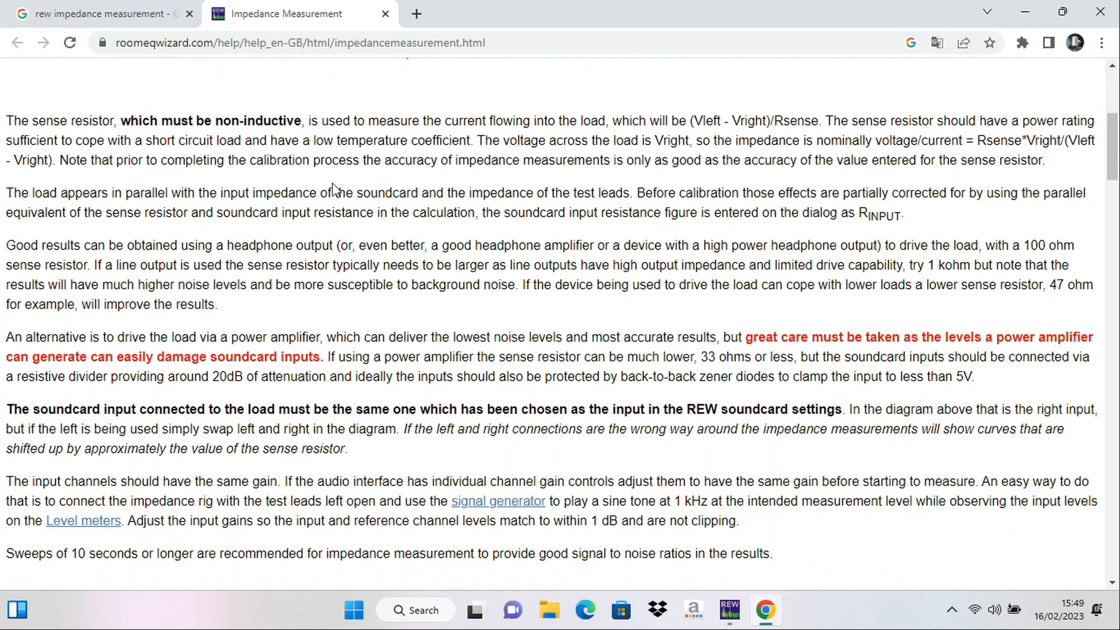
scroll(334, 183, up, 3)
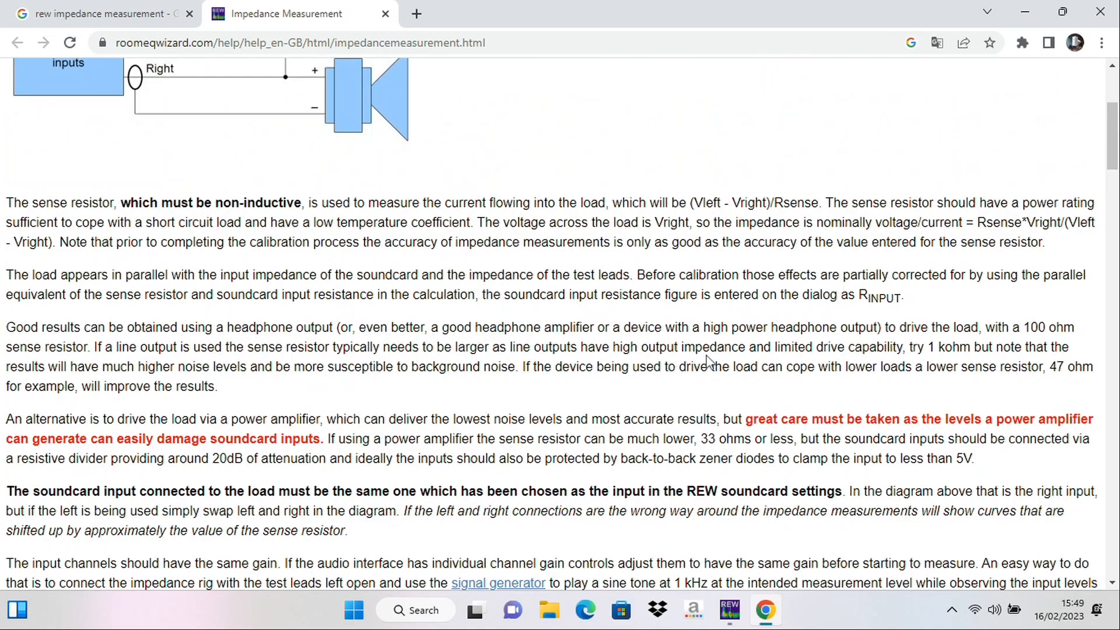
scroll(844, 331, down, 1)
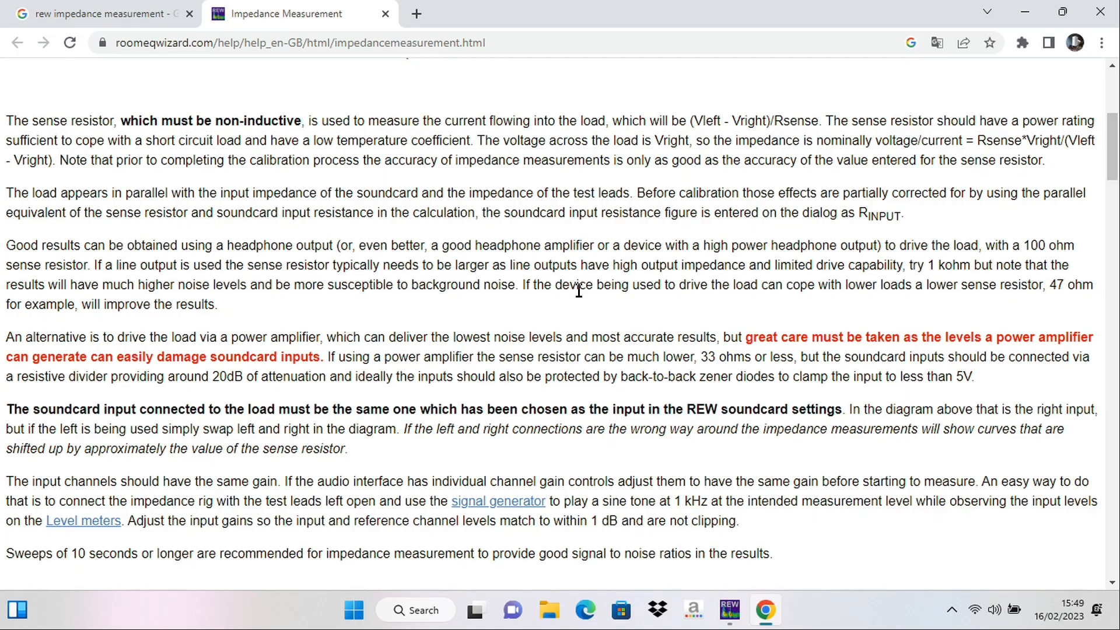
scroll(1027, 286, up, 4)
scroll(992, 287, down, 4)
scroll(663, 355, down, 1)
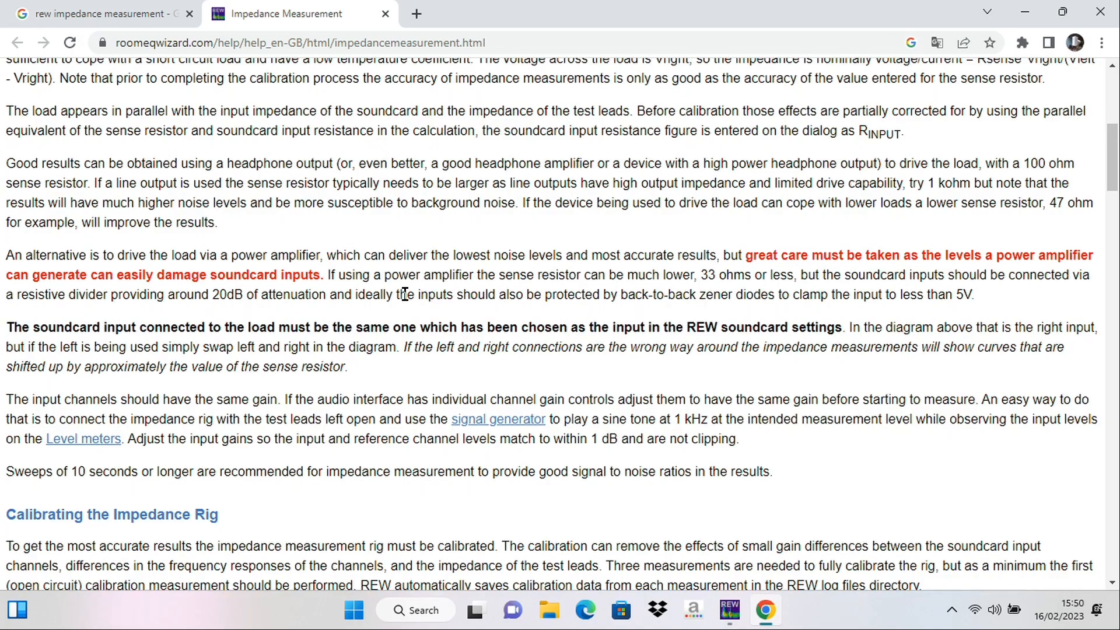
scroll(405, 293, up, 5)
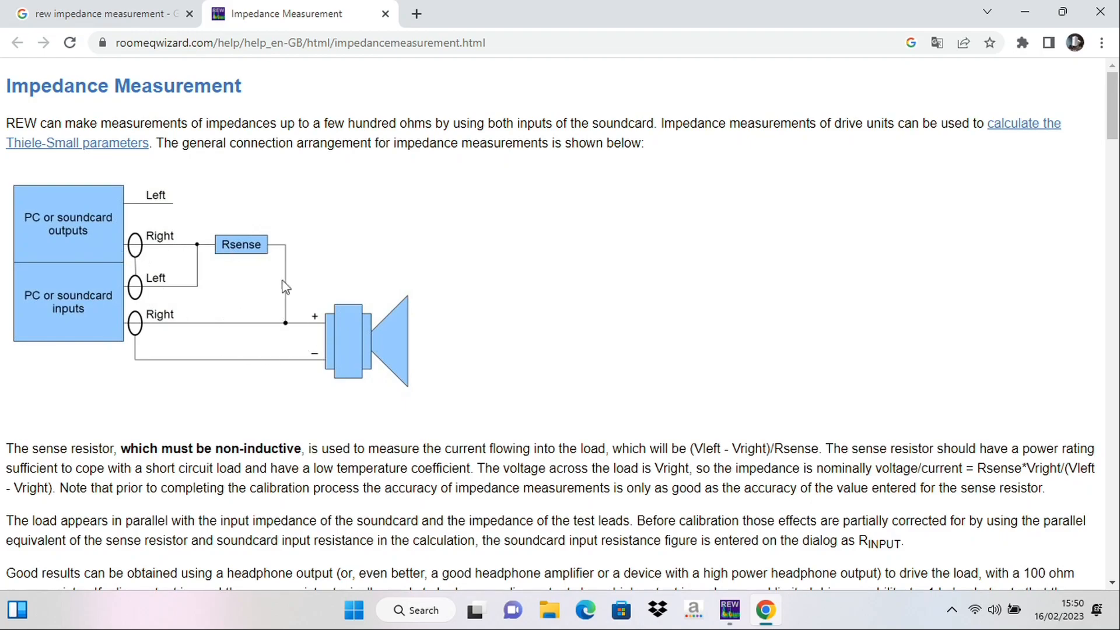
scroll(592, 303, down, 2)
scroll(591, 304, up, 2)
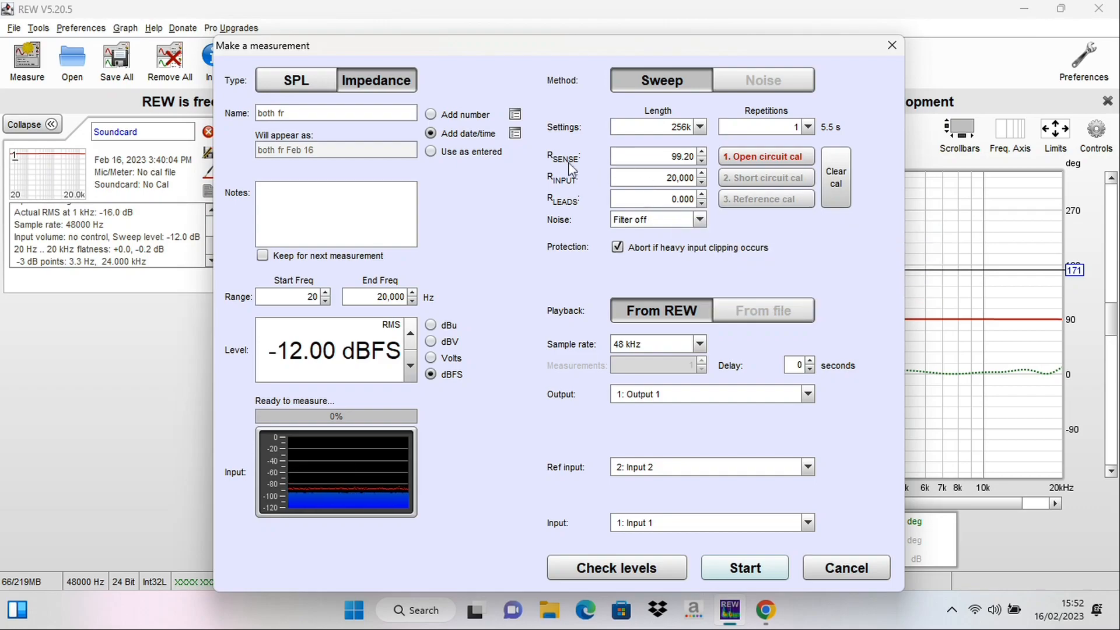
- Switch back to REW, check the sense resistor value, and run the open circuit calibration with the test leads disconnected from the load
click(659, 154)
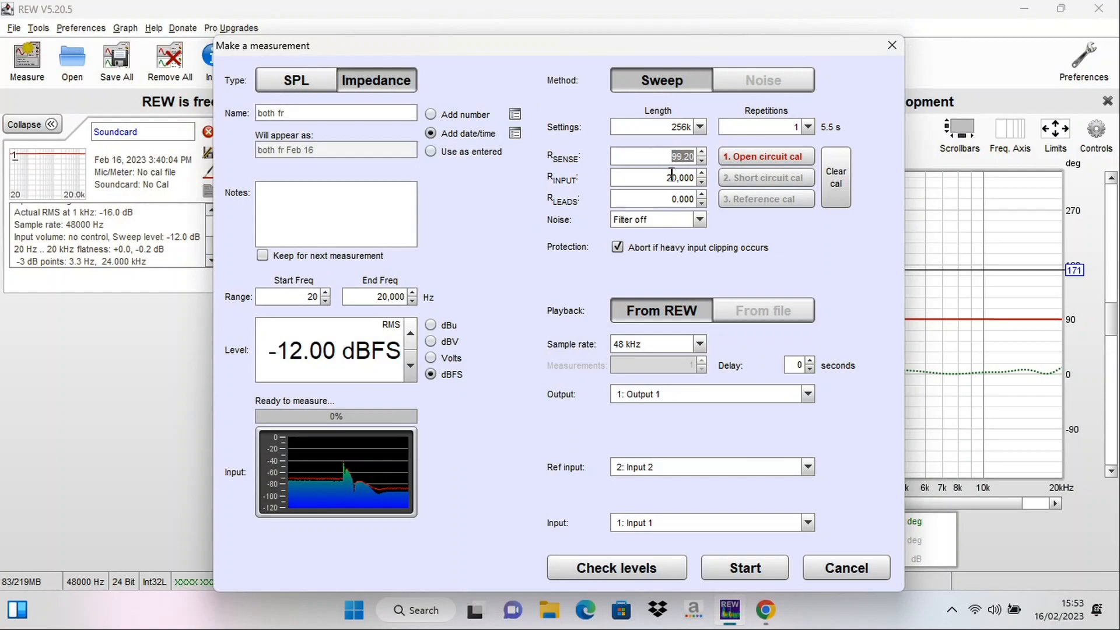
click(671, 155)
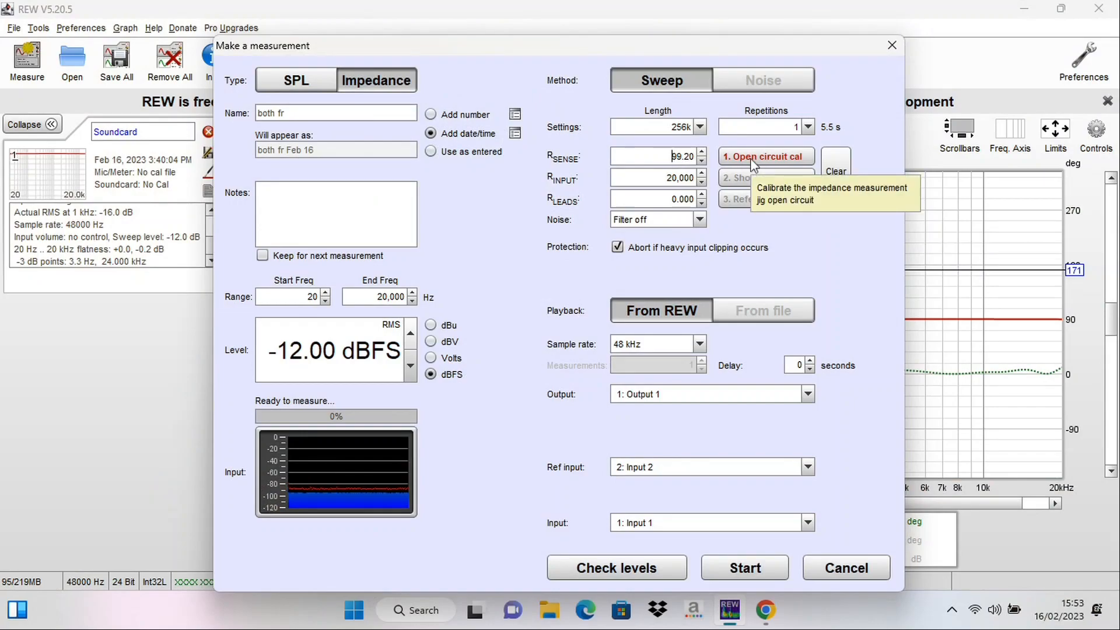
click(751, 159)
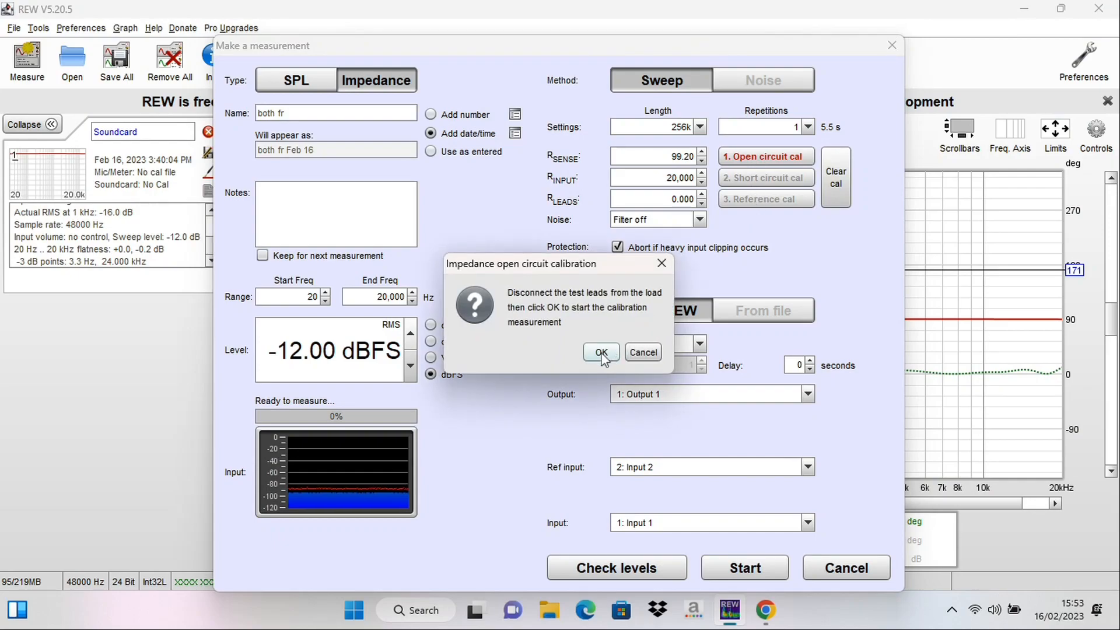
click(599, 353)
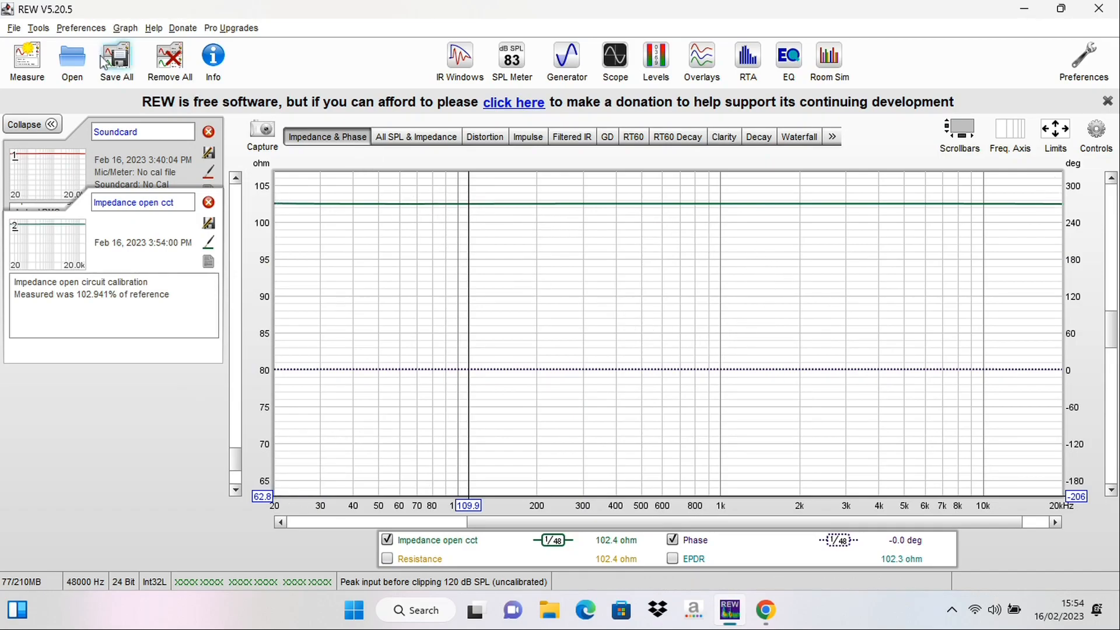
- Run the short circuit calibration of the impedance rig with the test leads shorted together
click(26, 58)
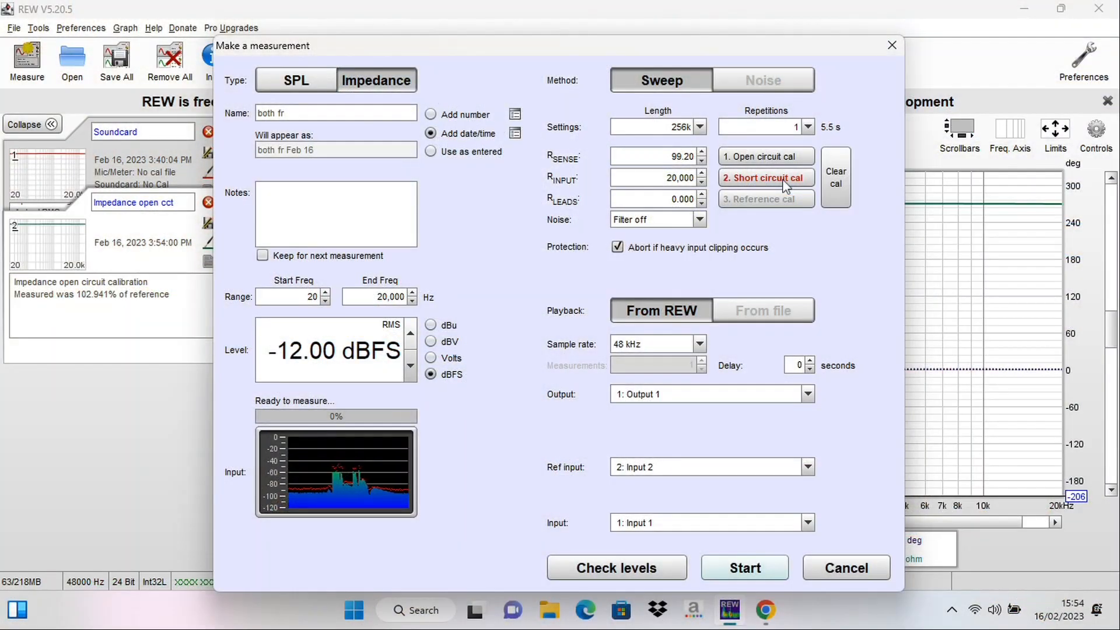
click(785, 186)
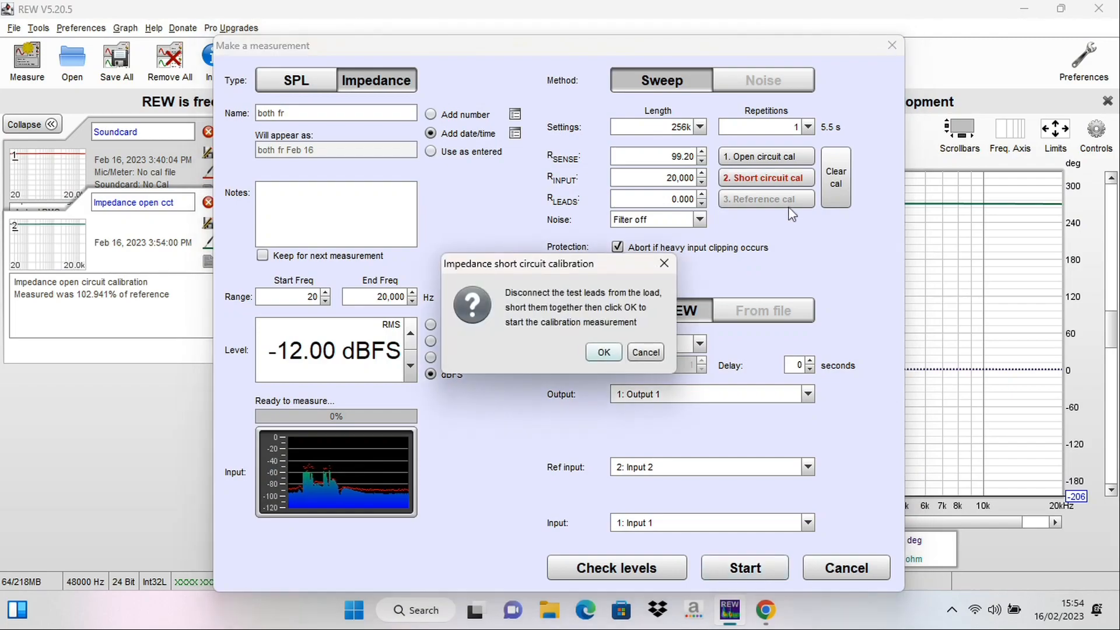
click(604, 353)
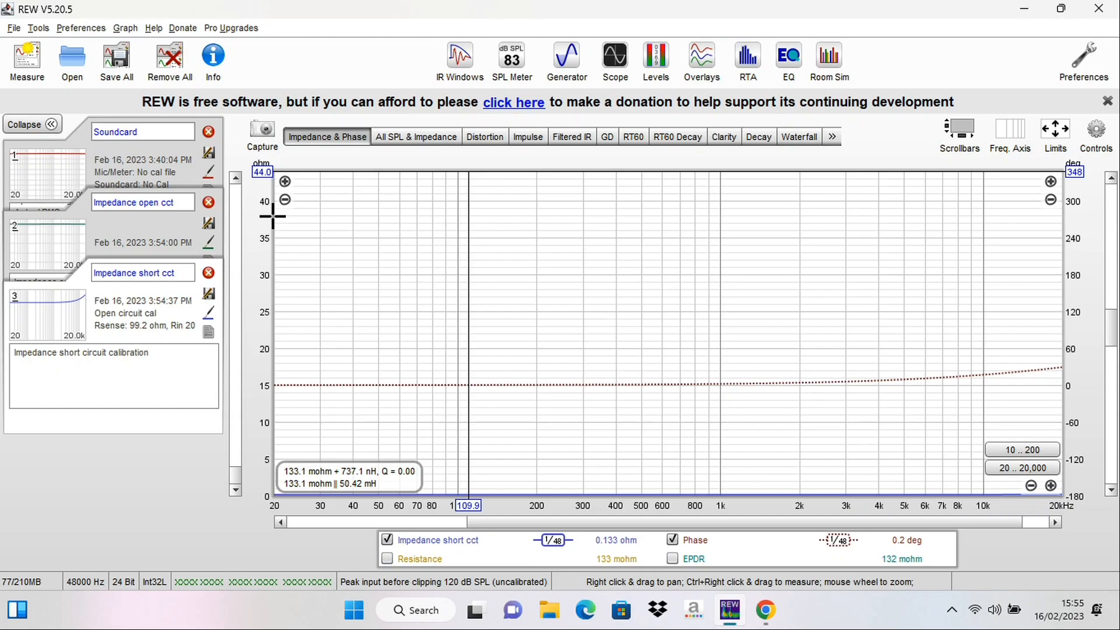
- Run the reference calibration of the impedance rig with a 99.4 ohm reference resistor in place of the load
click(28, 58)
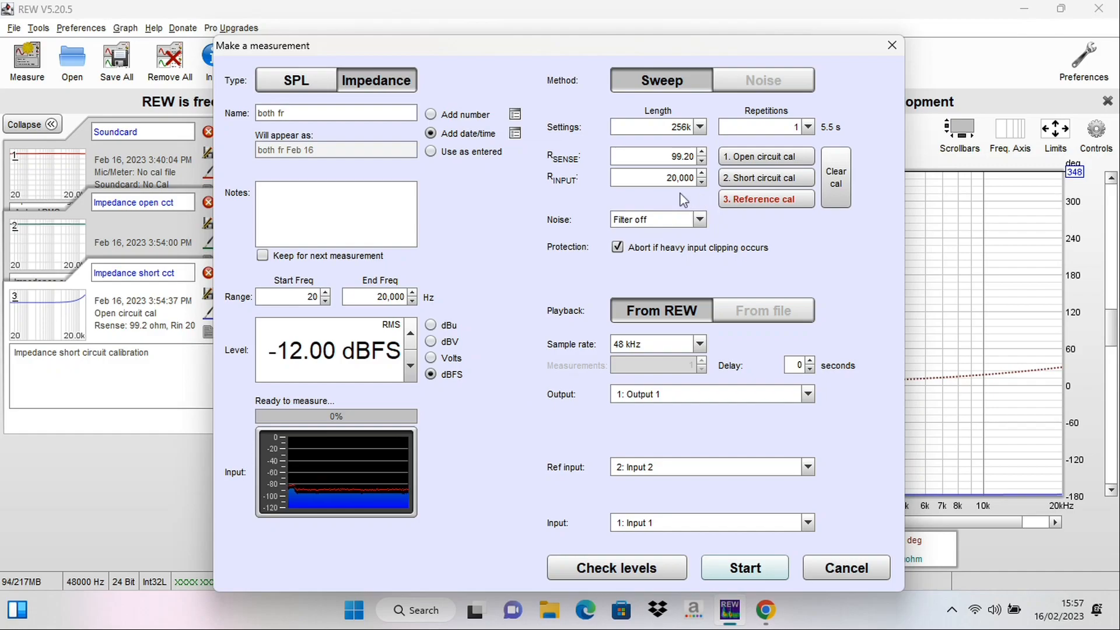
click(659, 180)
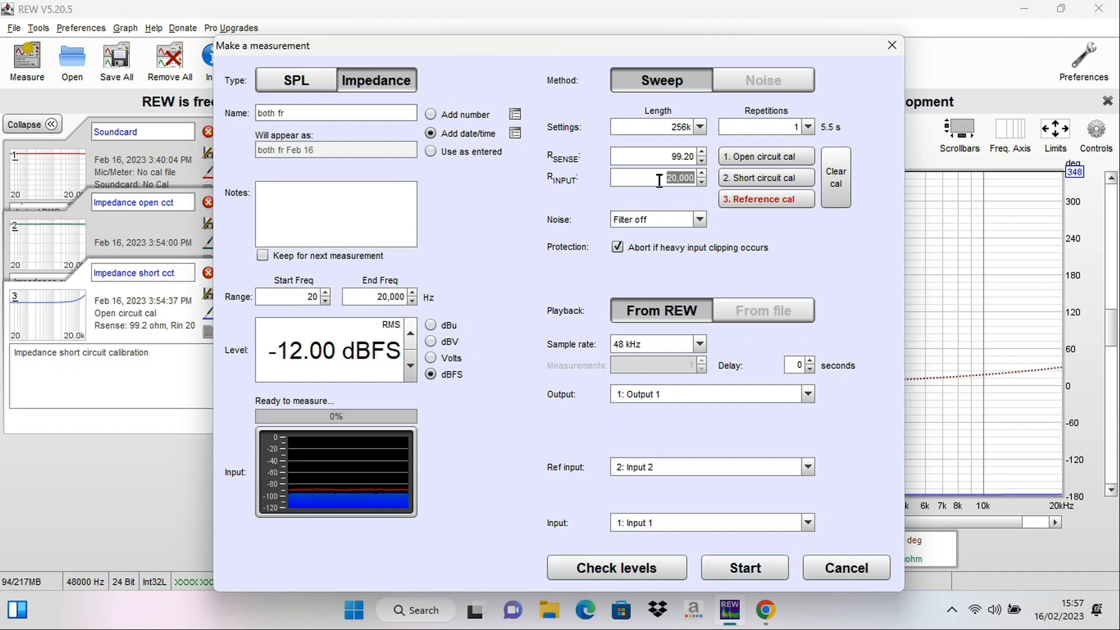
click(756, 200)
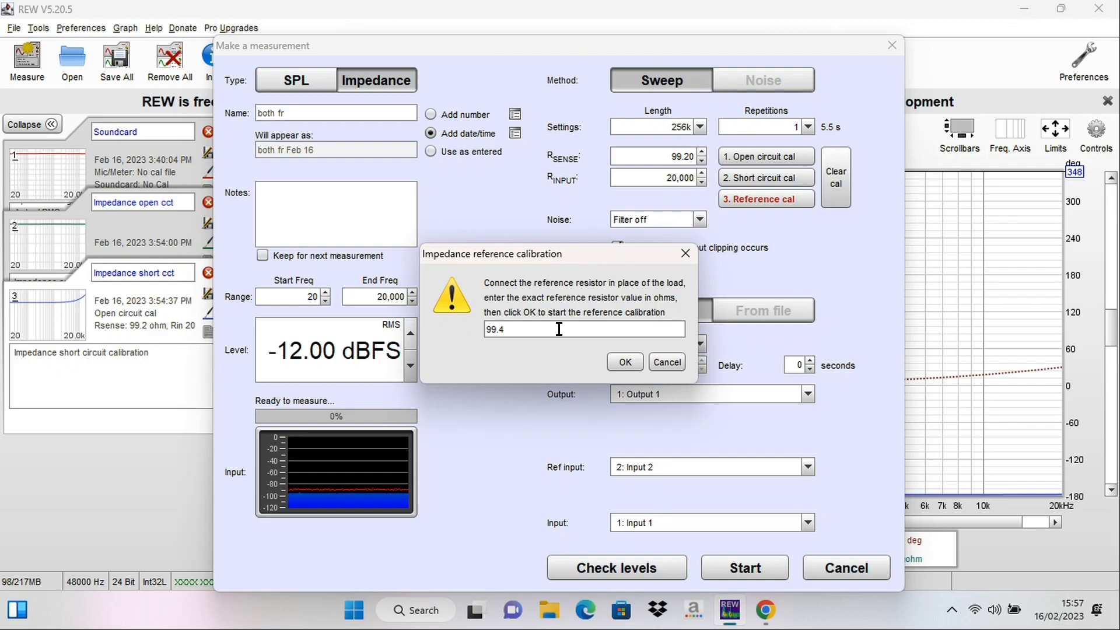
click(634, 366)
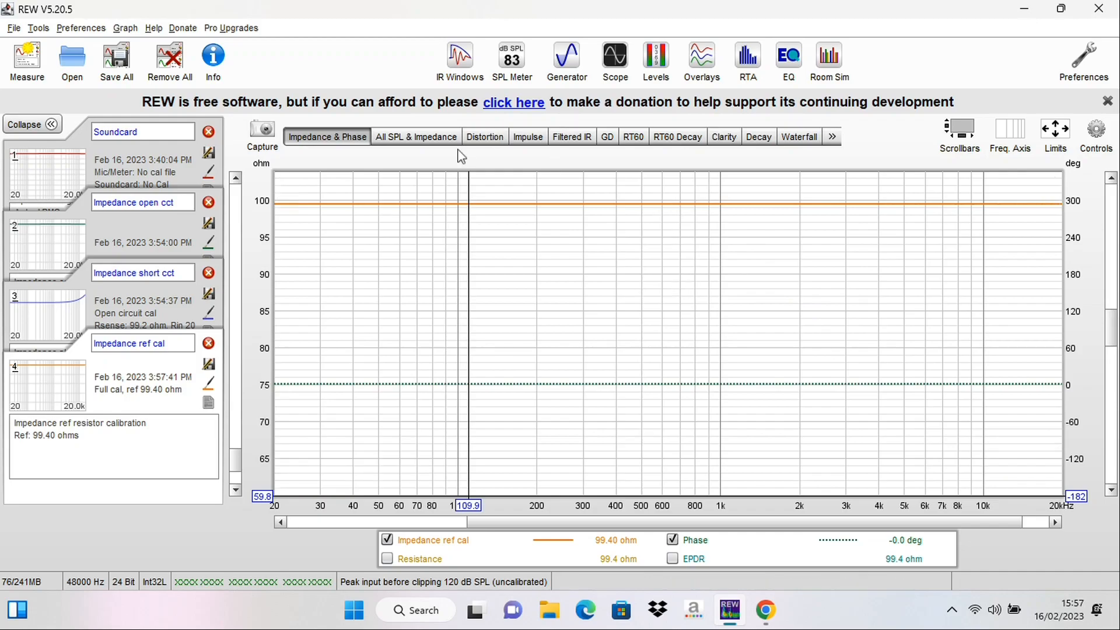
- Set up a new impedance measurement
click(29, 61)
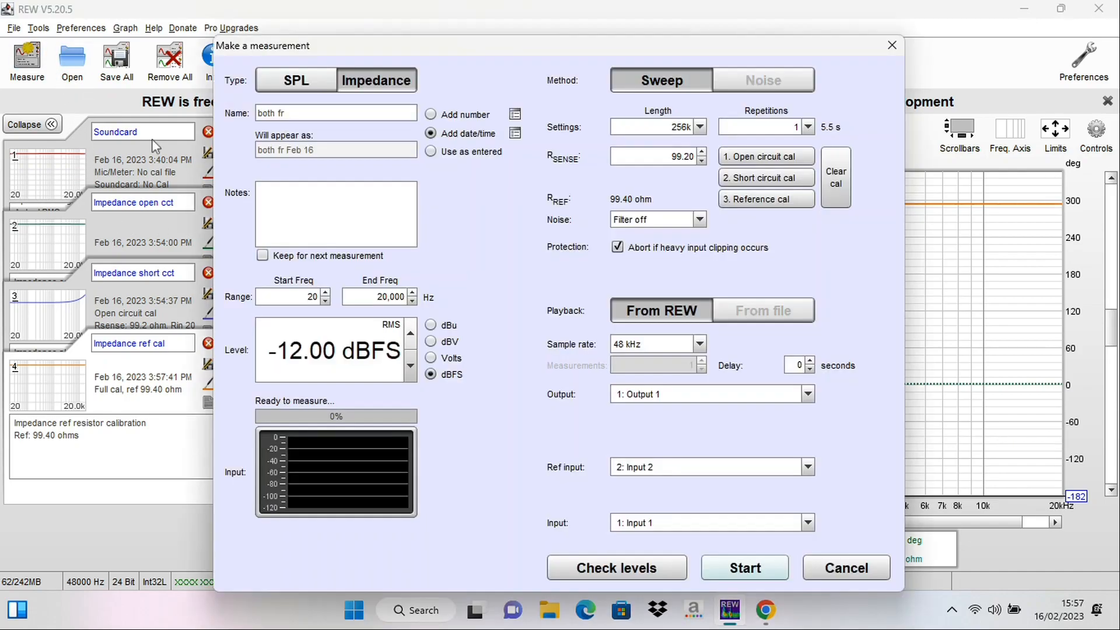